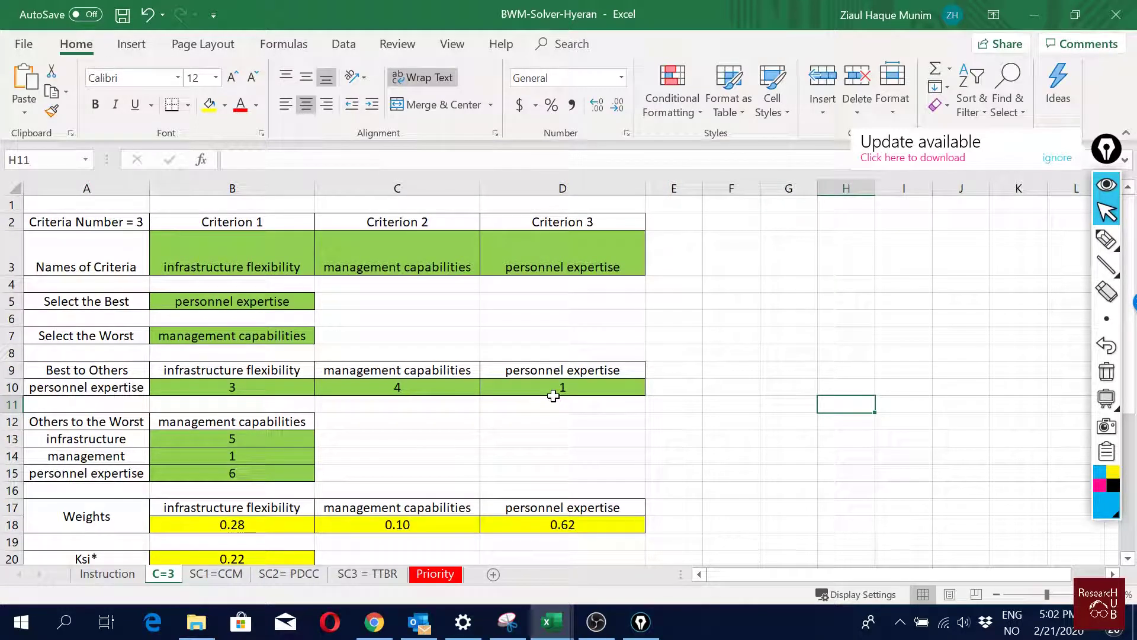
- Review the three criterion names in B3, C3 and D3 on the C=3 sheet
left_click(236, 258)
left_click(367, 267)
left_click(548, 269)
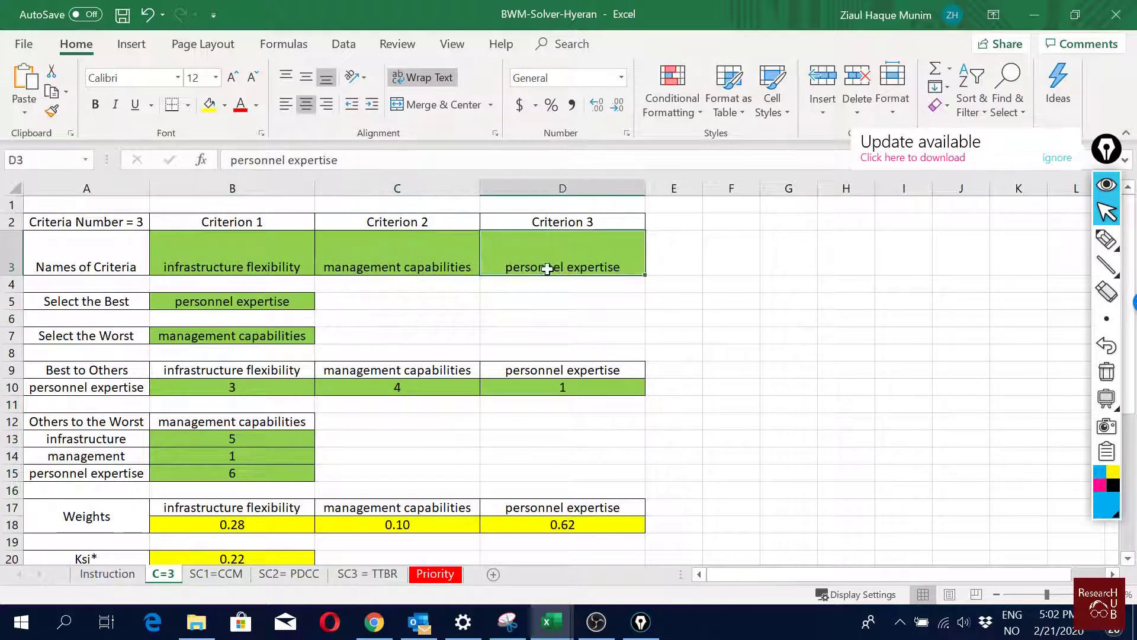
left_click(284, 265)
left_click(389, 257)
left_click(589, 252)
- Go over infrastructure flexibility, management capabilities and personnel expertise, then open the SC1=CCM sheet
left_click(273, 262)
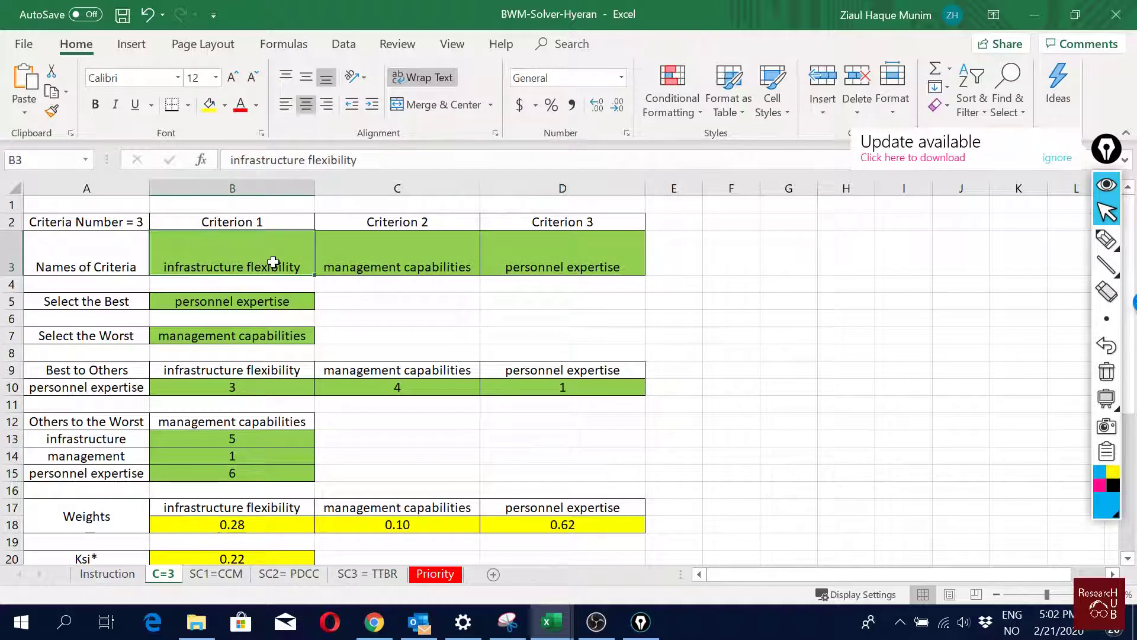
left_click(422, 249)
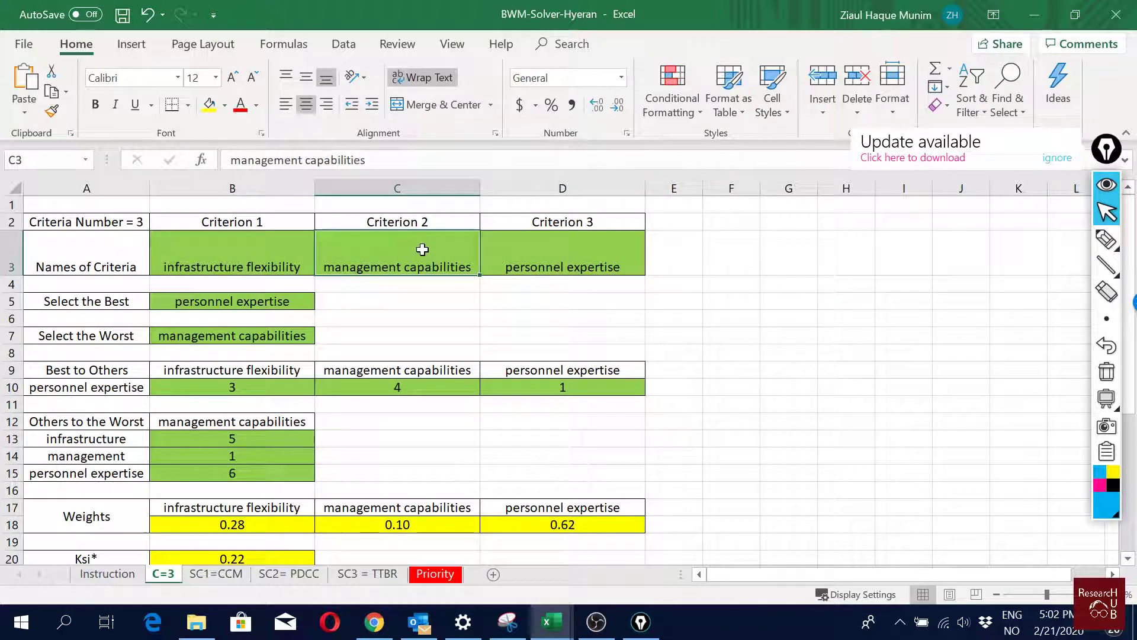
left_click(576, 248)
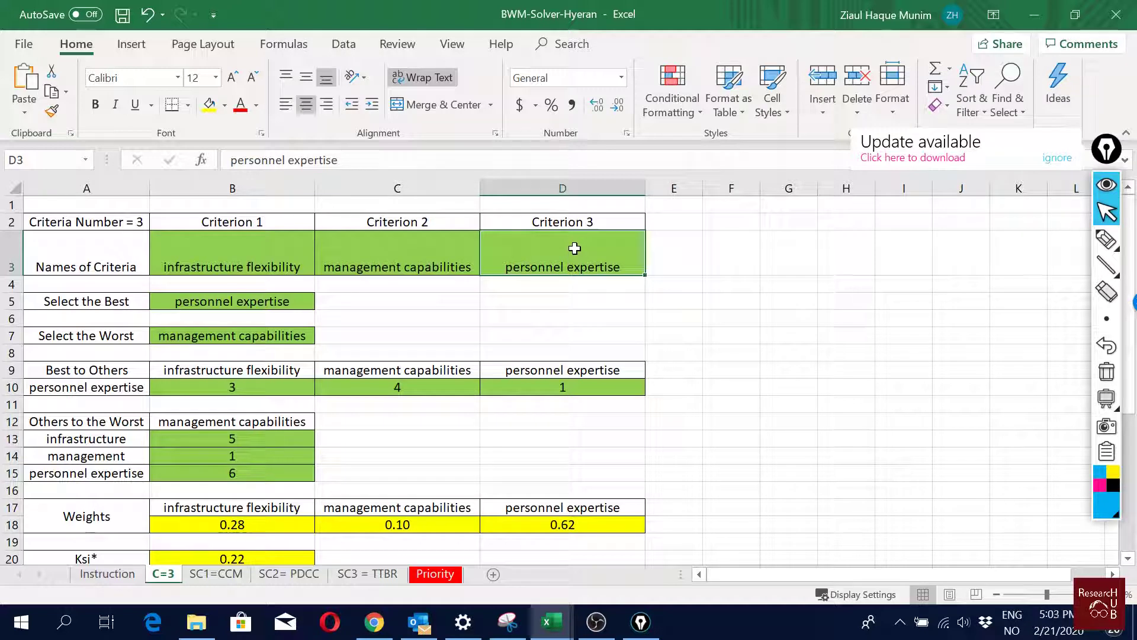
left_click(273, 253)
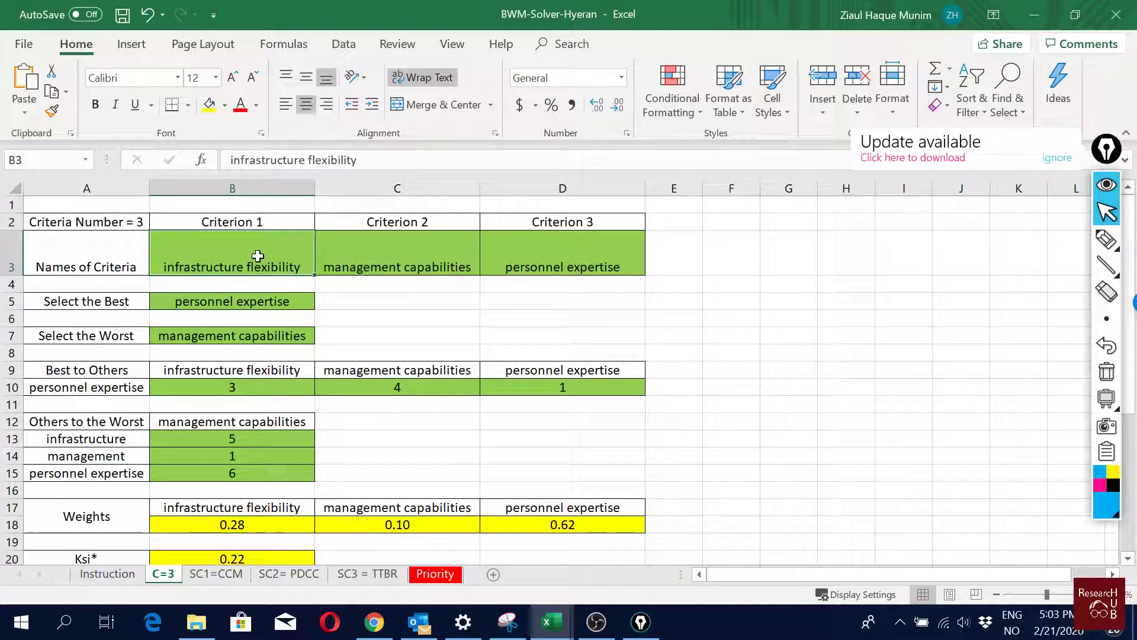
left_click(214, 573)
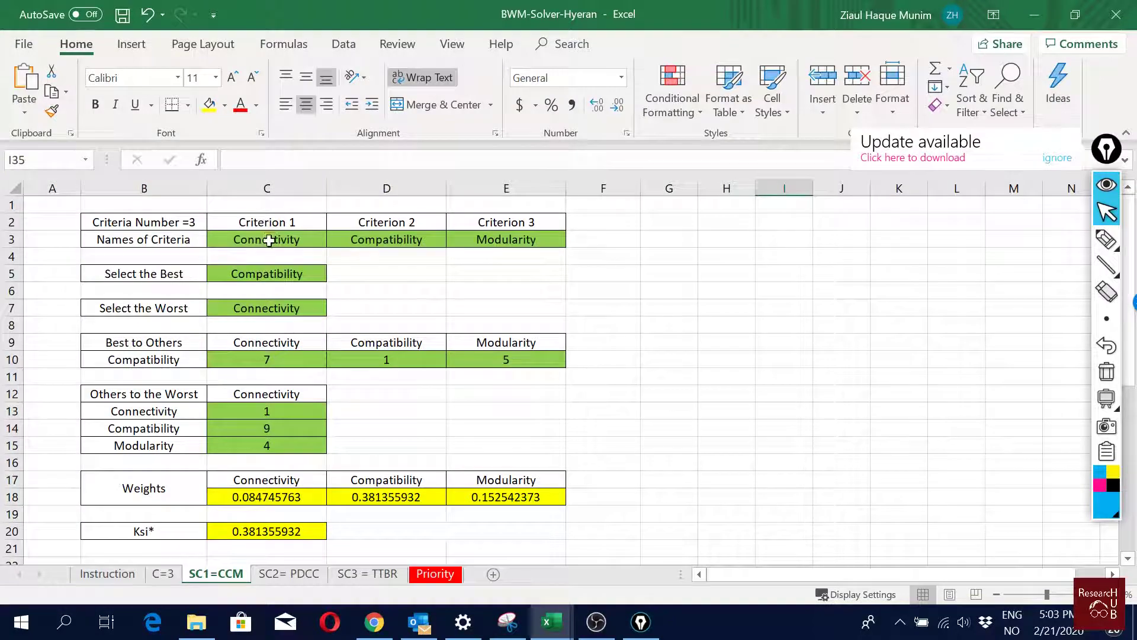
- Review the Connectivity, Compatibility and Modularity criteria on the SC1=CCM sheet
left_click(256, 245)
left_click(370, 243)
left_click(484, 243)
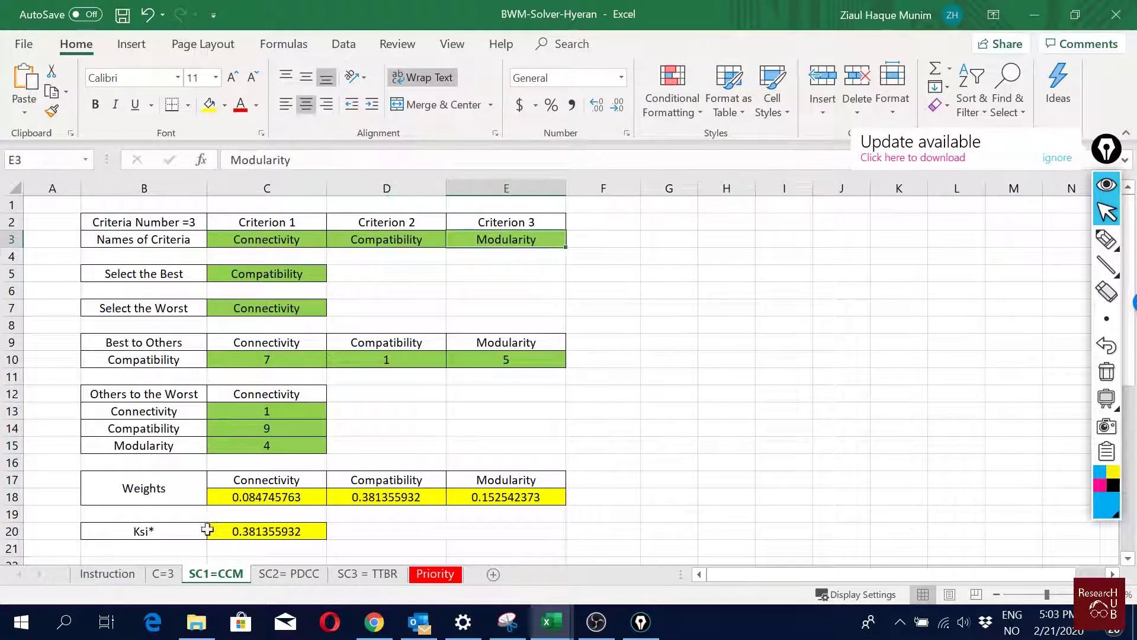
- Match management capabilities on C=3 to the Planning, decision-making, Coordination and Control criteria on SC2= PDCC
left_click(160, 574)
left_click(417, 270)
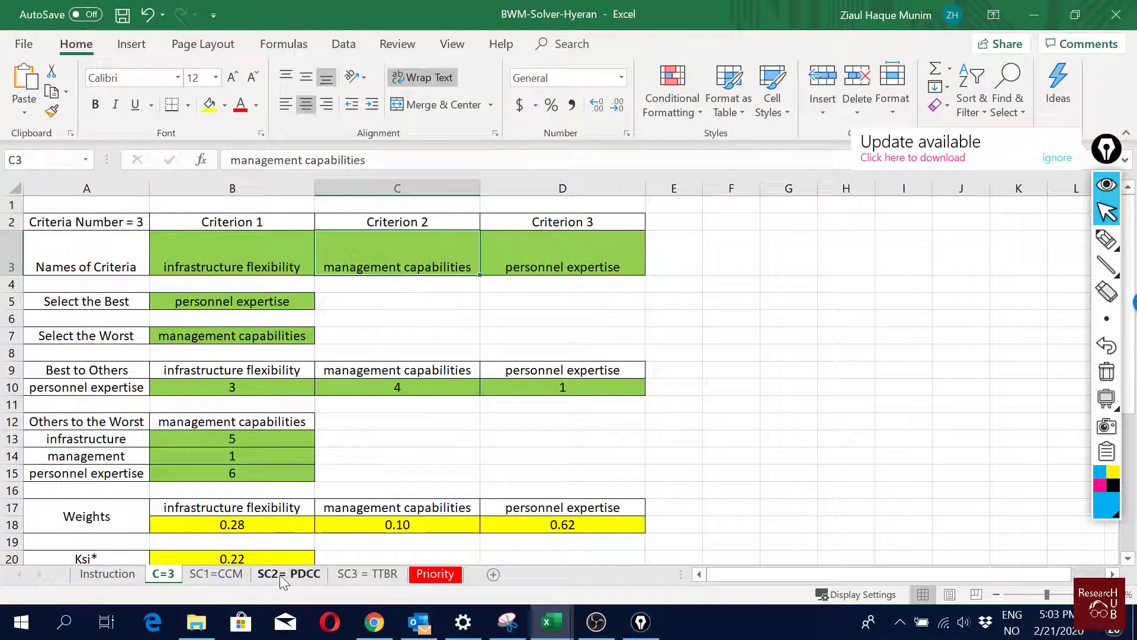
left_click(282, 575)
left_click(246, 244)
left_click(329, 244)
left_click(408, 243)
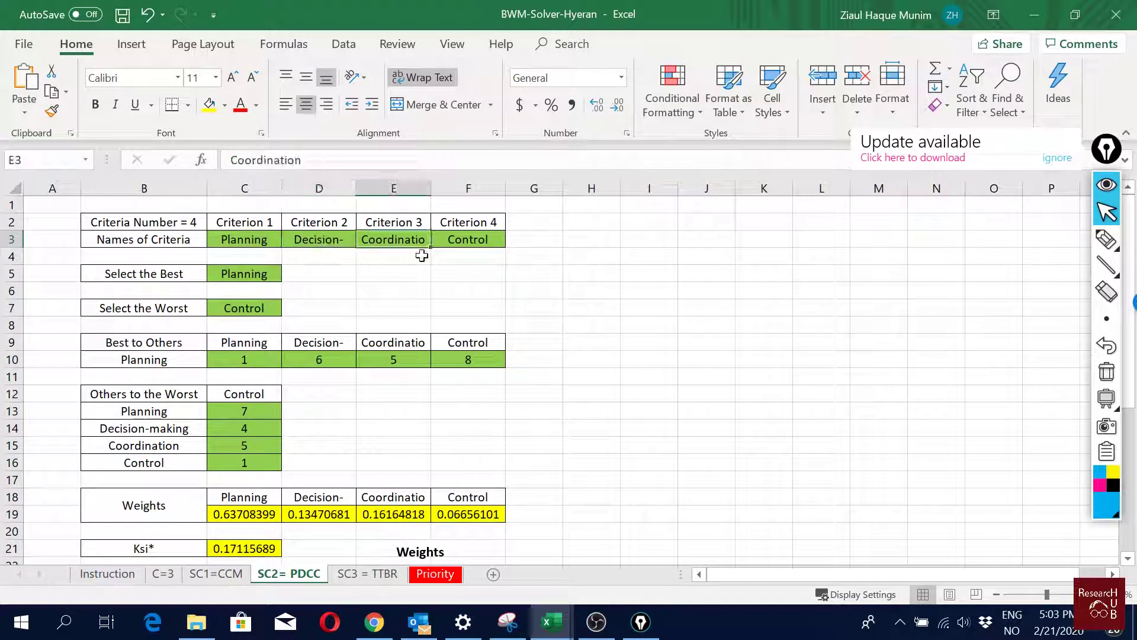
left_click(474, 240)
- Rename the second SC3 = TTBR criterion in D3 to 'Technological knowledge', then return to C=3
left_click(166, 575)
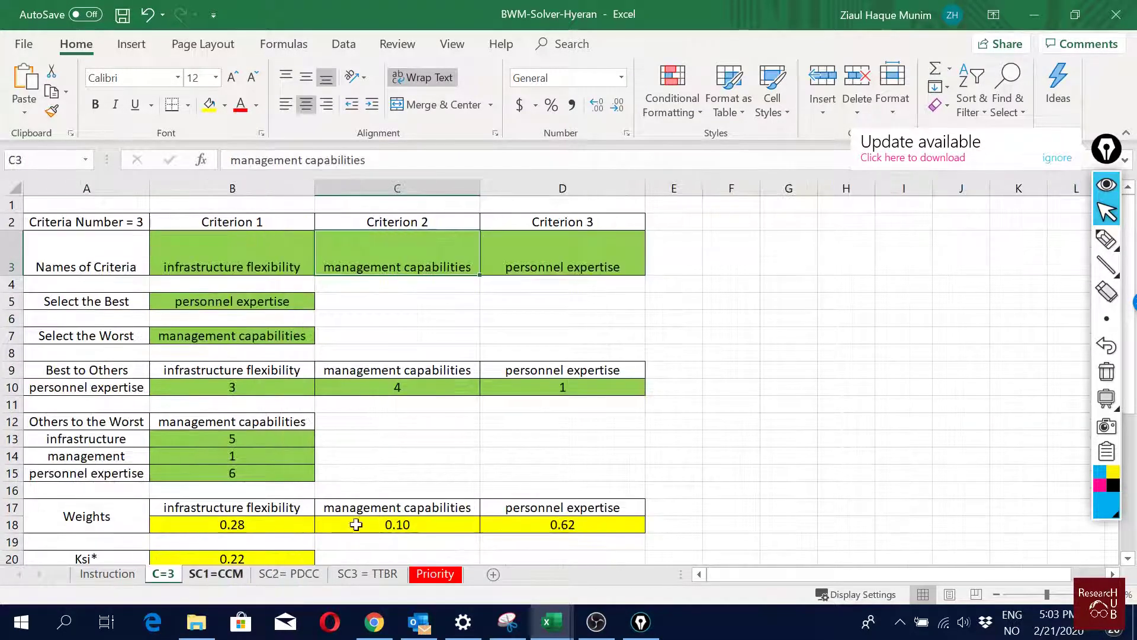
left_click(552, 267)
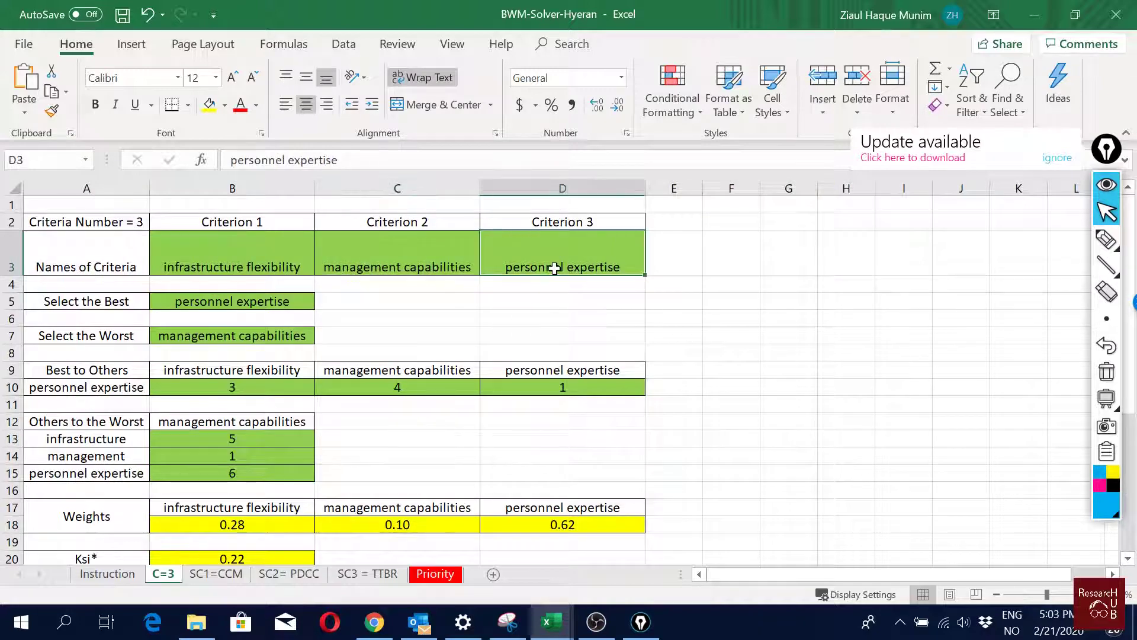
left_click(361, 574)
scroll(444, 394, "up", 2)
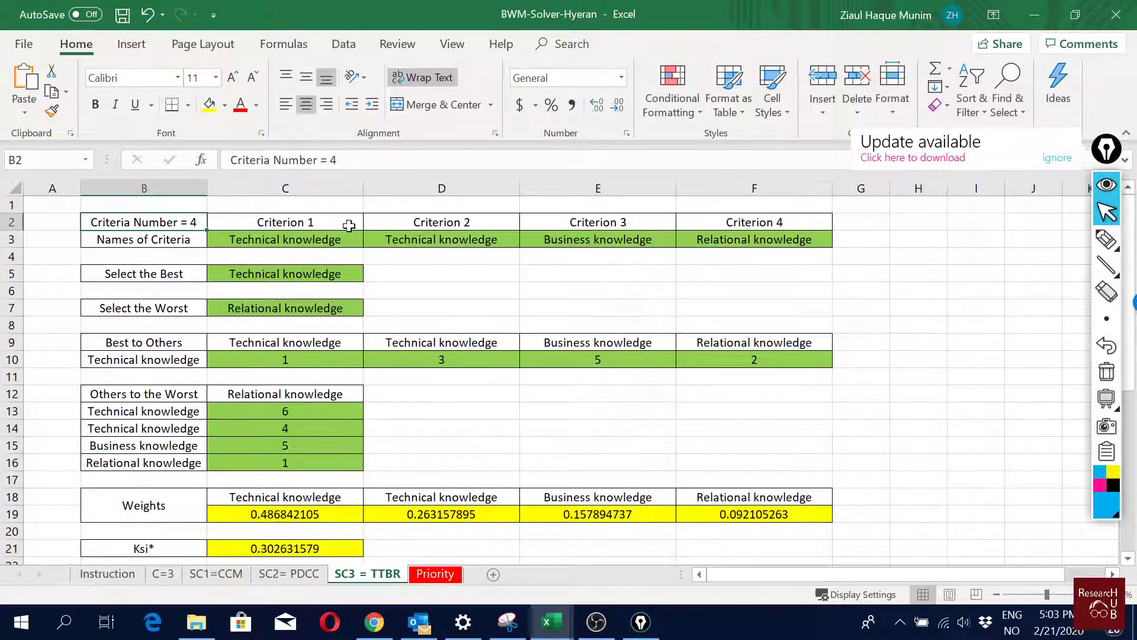
left_click(343, 243)
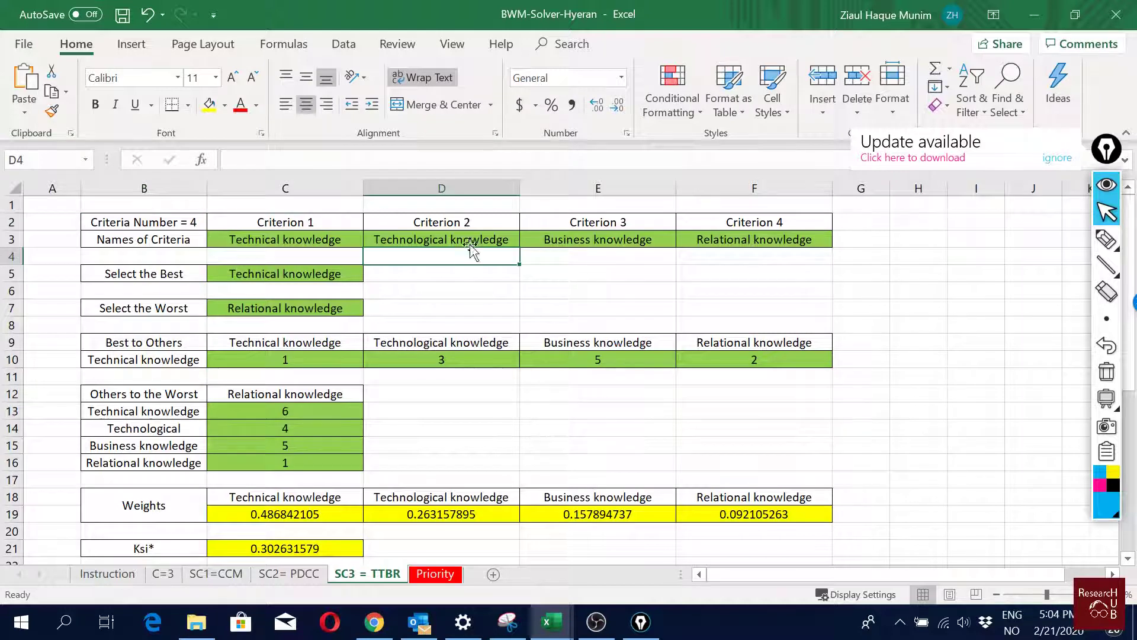
left_click(443, 239)
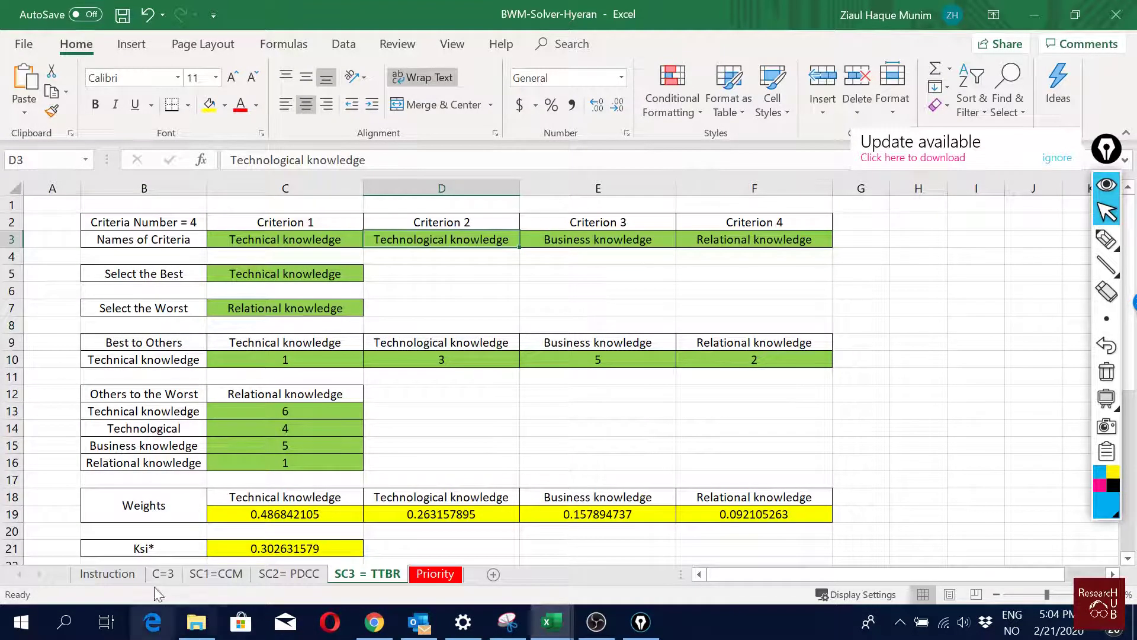
left_click(169, 574)
left_click(228, 242)
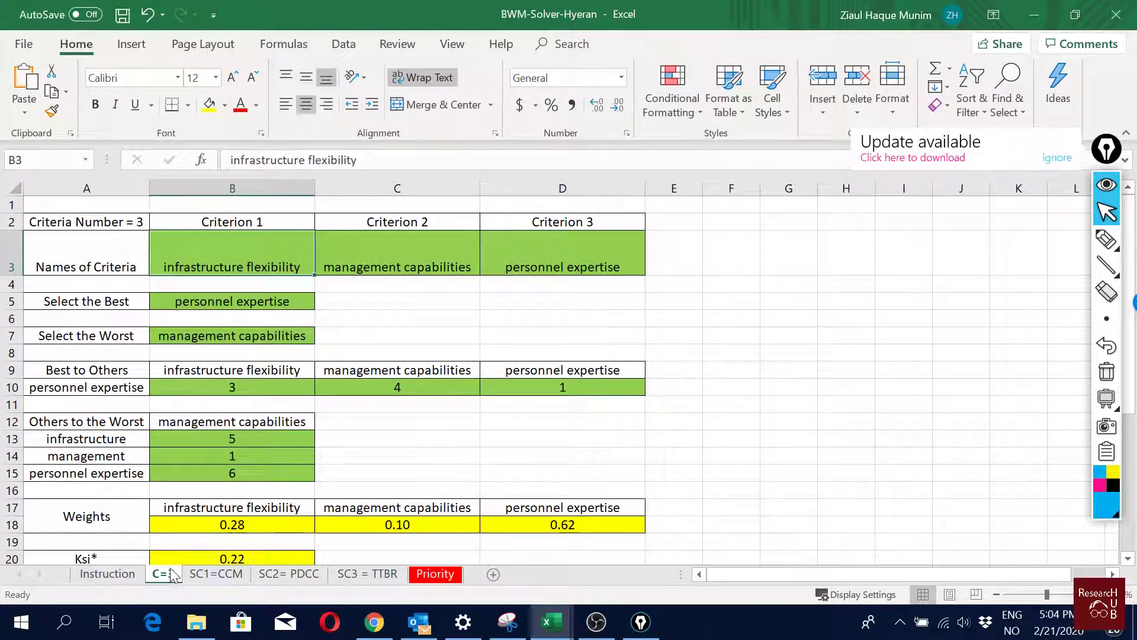
- Check personnel expertise on C=3, then review the SC1=CCM, SC2= PDCC and SC3 = TTBR weights tables
key("Right")
key("Right")
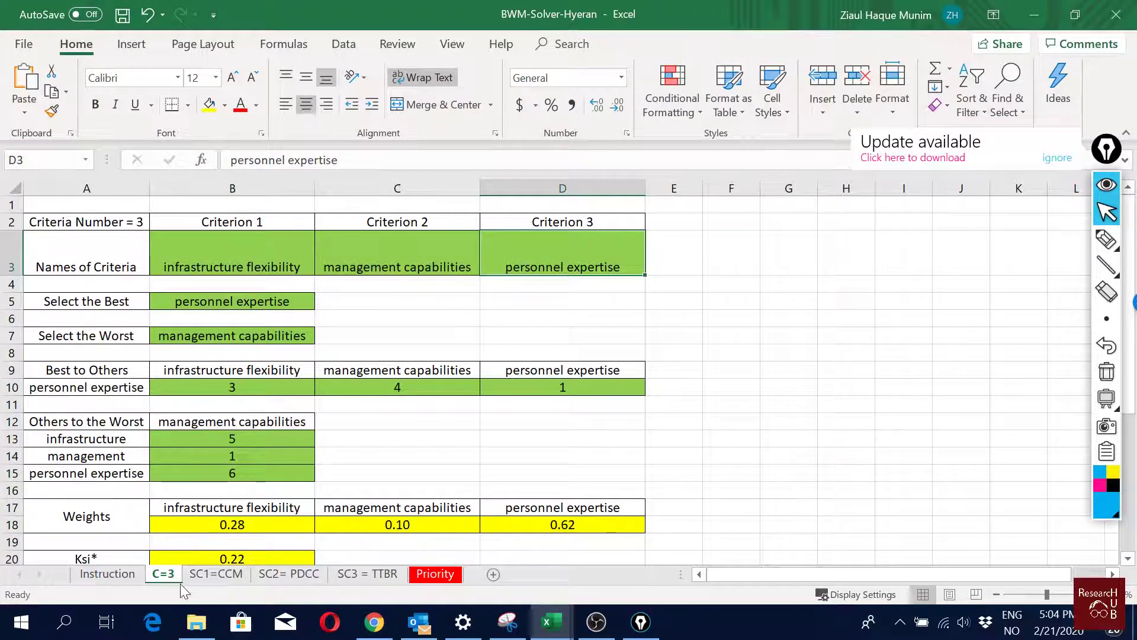
left_click(219, 573)
left_click(277, 241)
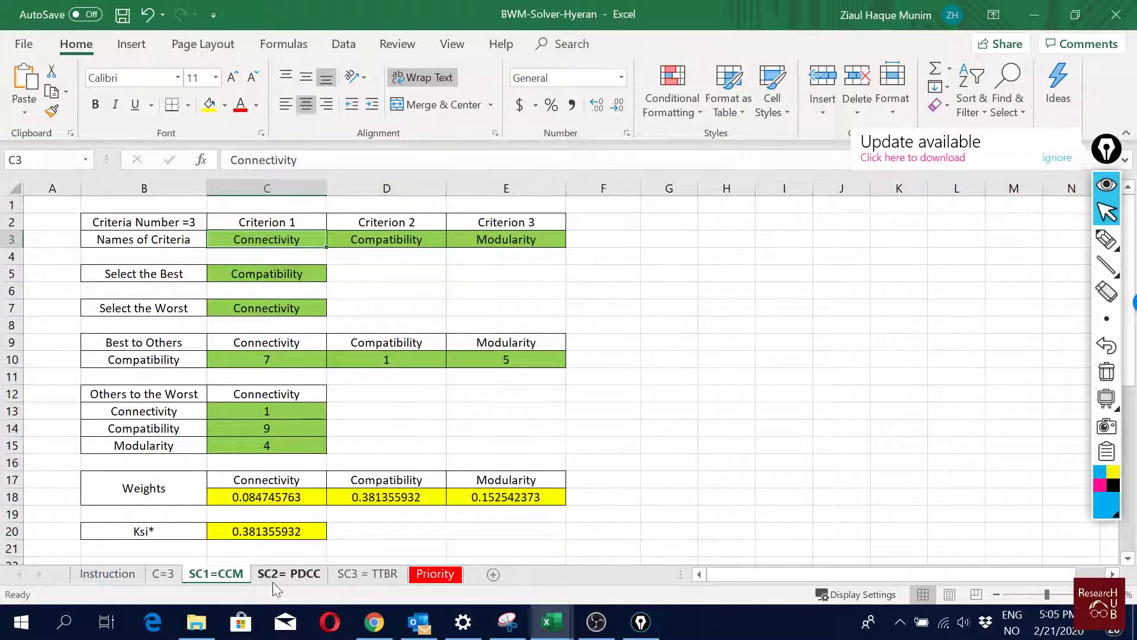
left_click(289, 574)
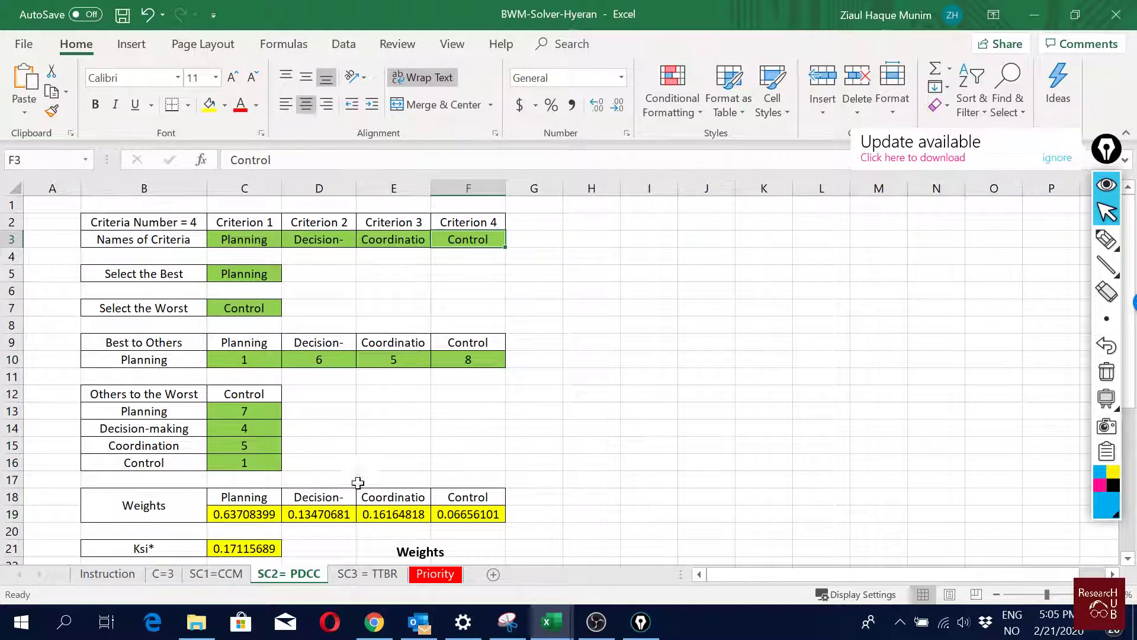
left_click(374, 574)
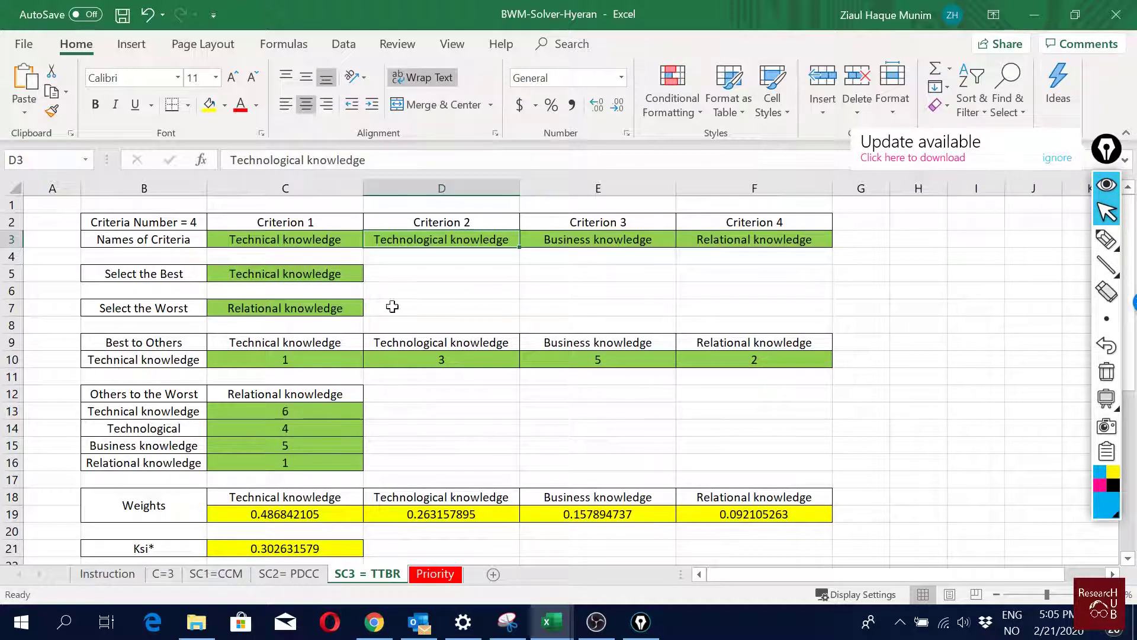
scroll(586, 386, "down", 2)
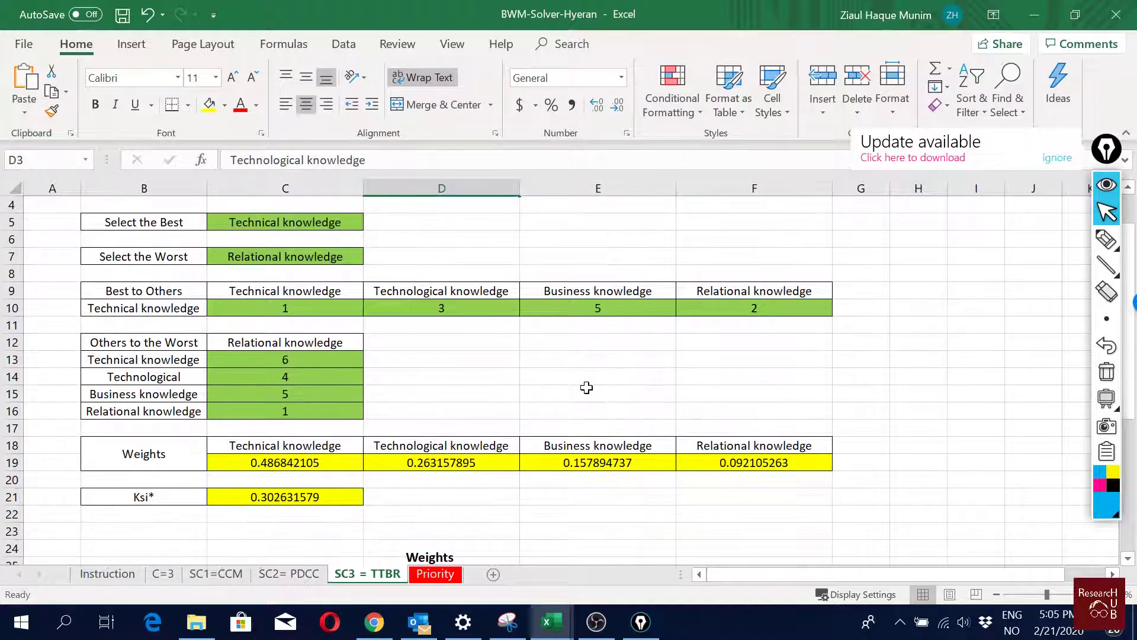
scroll(587, 387, "up", 2)
left_click(442, 428)
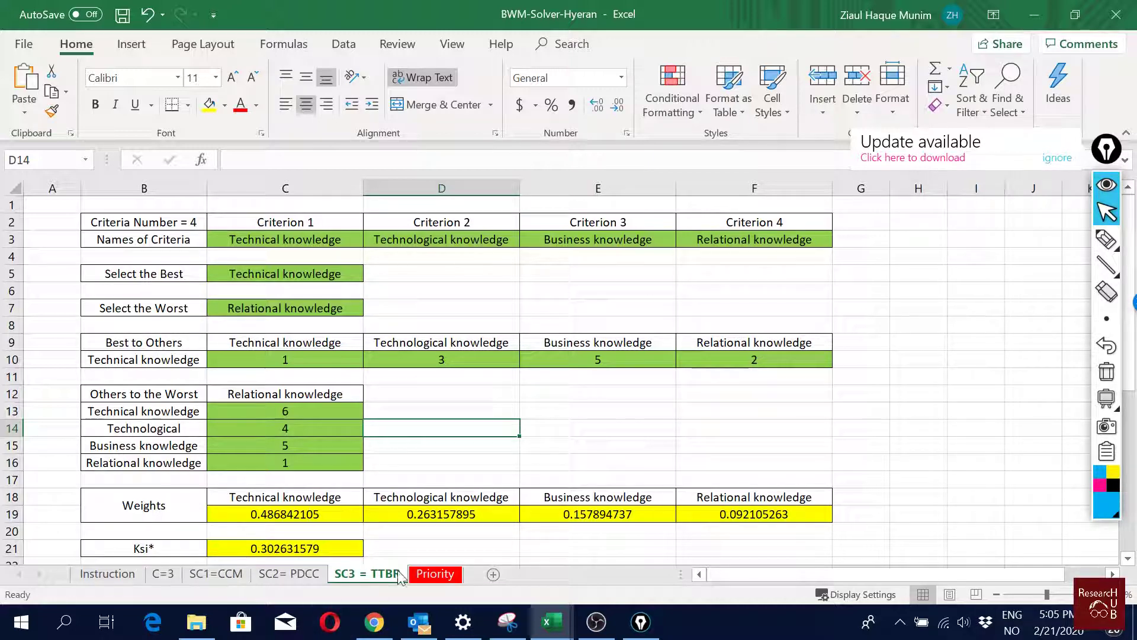
- Open the Priority sheet and review its three alternatives, starting with Economic Performance
left_click(428, 577)
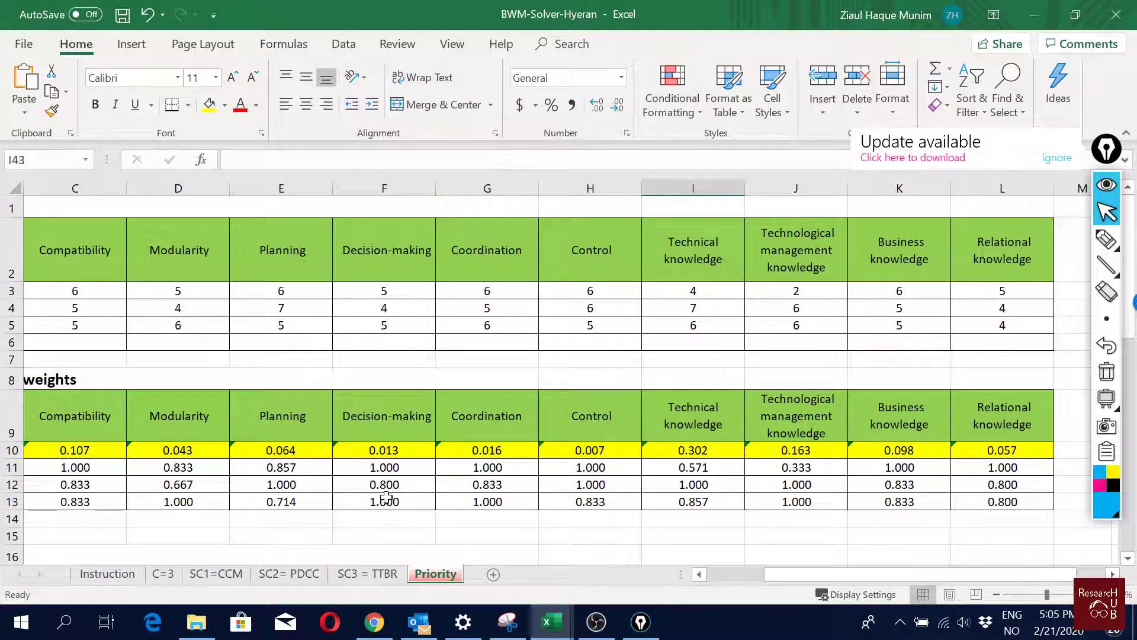
left_click_drag(761, 578, 663, 576)
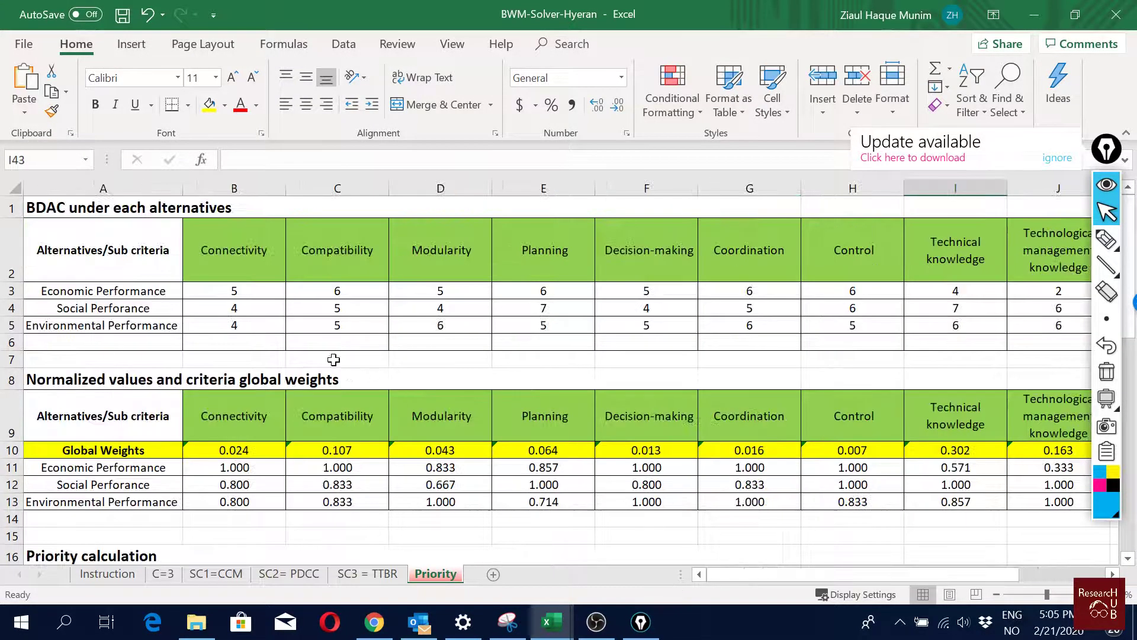
left_click(238, 277)
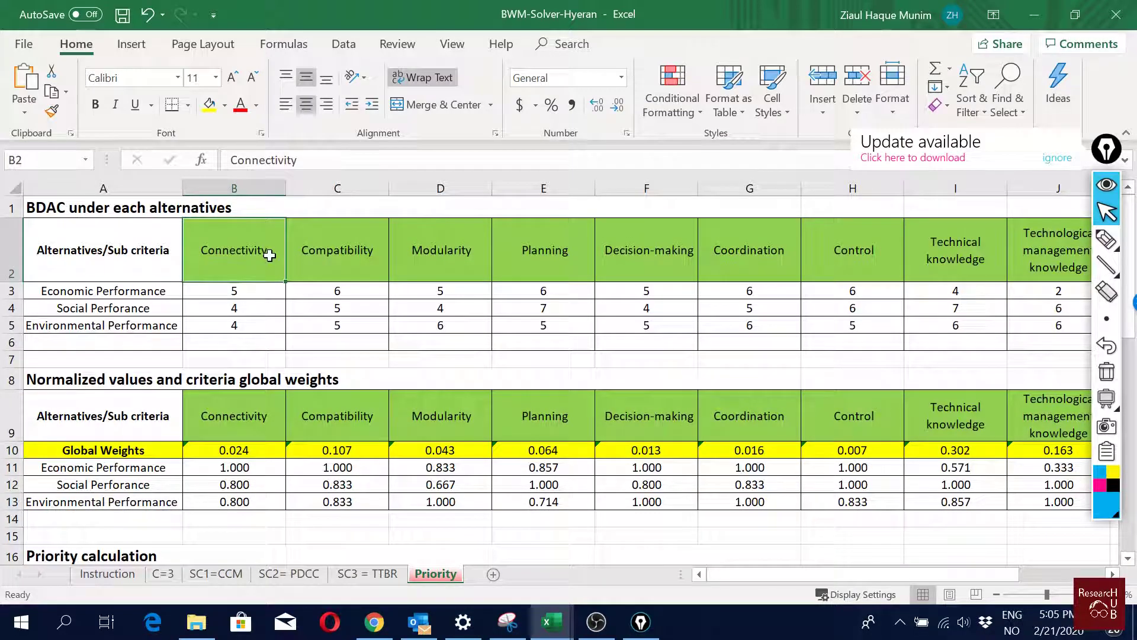
left_click(121, 291)
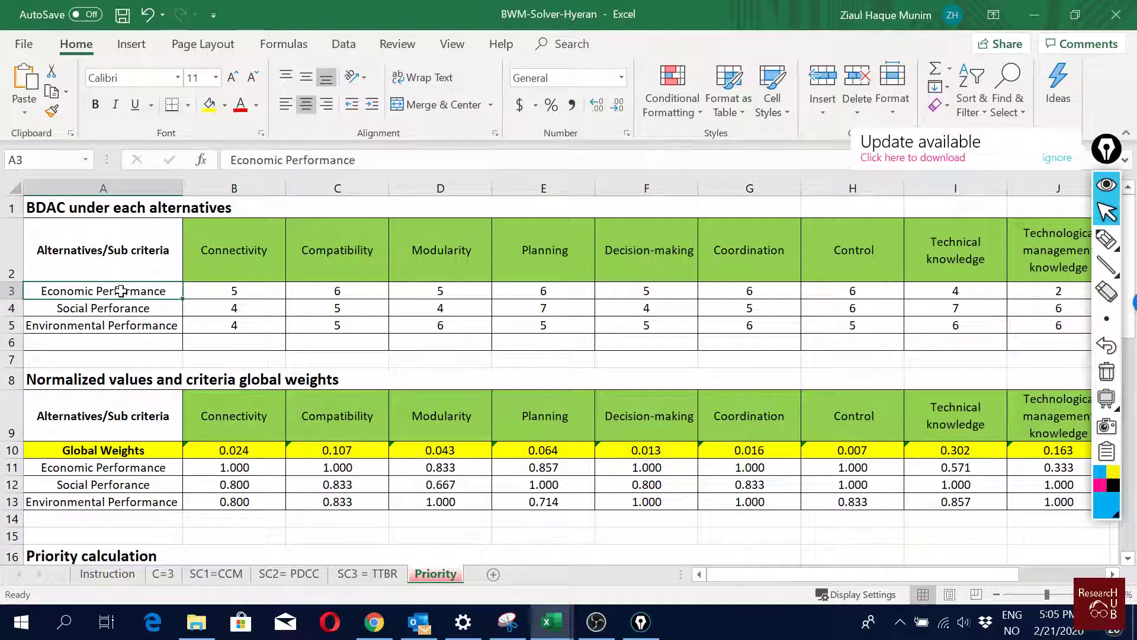
left_click_drag(121, 291, 97, 322)
- Go over the sub-criteria headers from Connectivity through Coordination
left_click(228, 249)
left_click(351, 251)
left_click(473, 268)
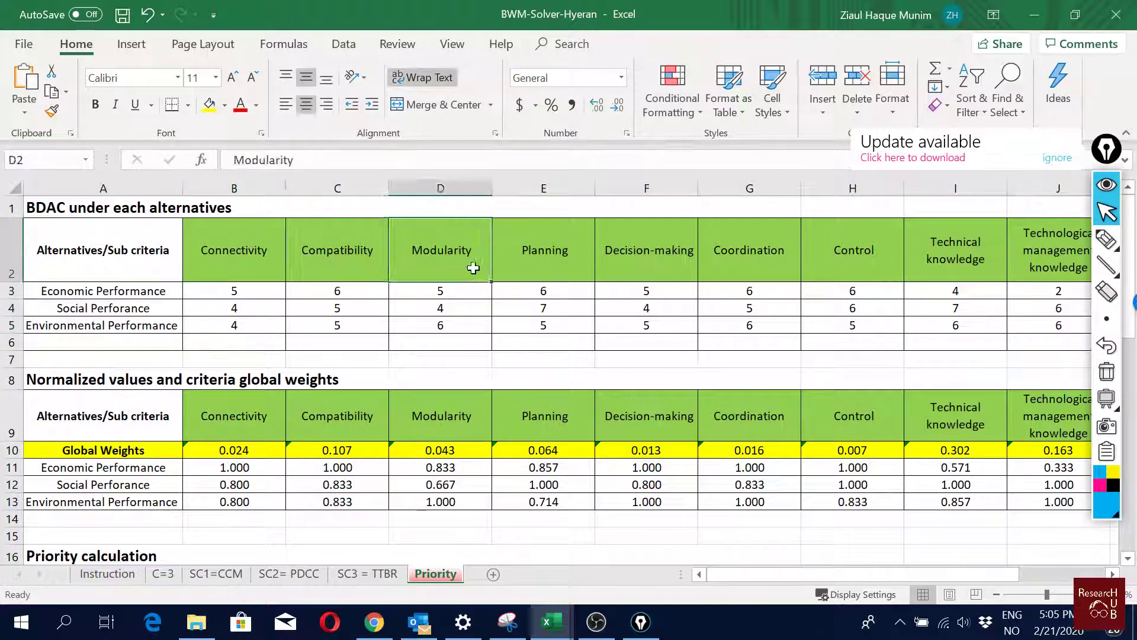
left_click(544, 256)
left_click(647, 254)
left_click(777, 249)
- Review the normalized values table and its Global Weights row
scroll(88, 344, "down", 1)
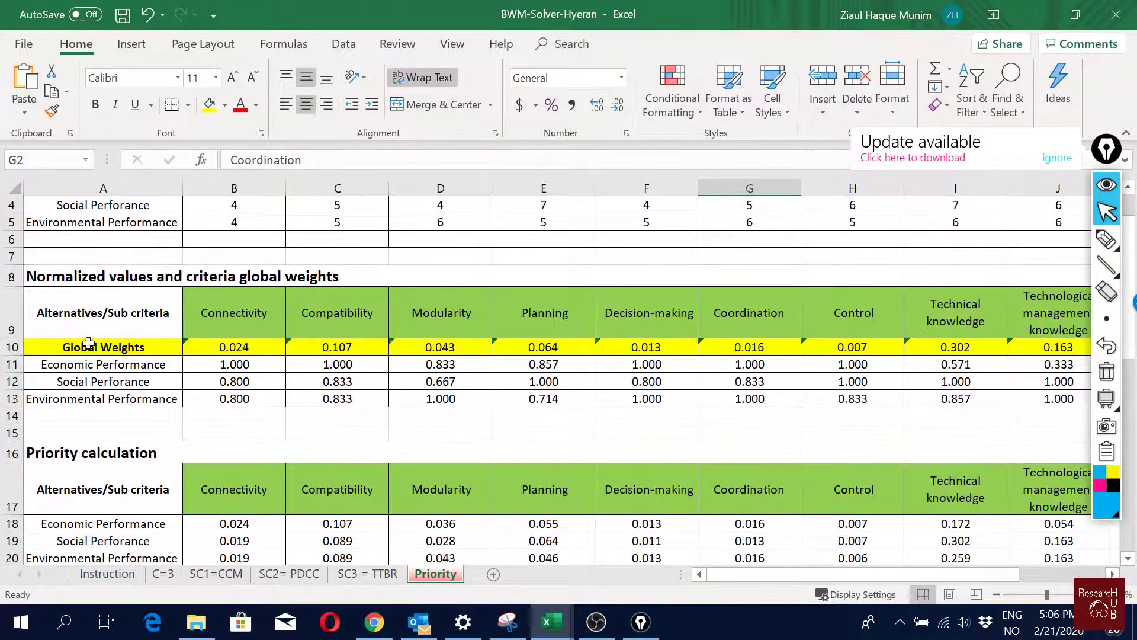
left_click(108, 318)
left_click(131, 344)
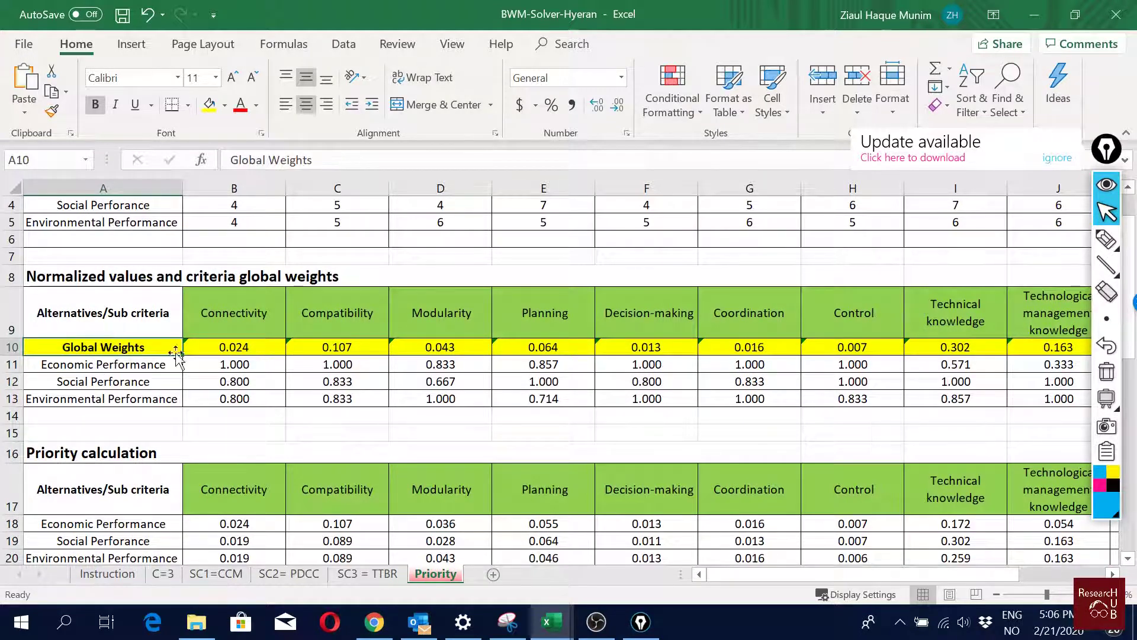
scroll(171, 356, "up", 1)
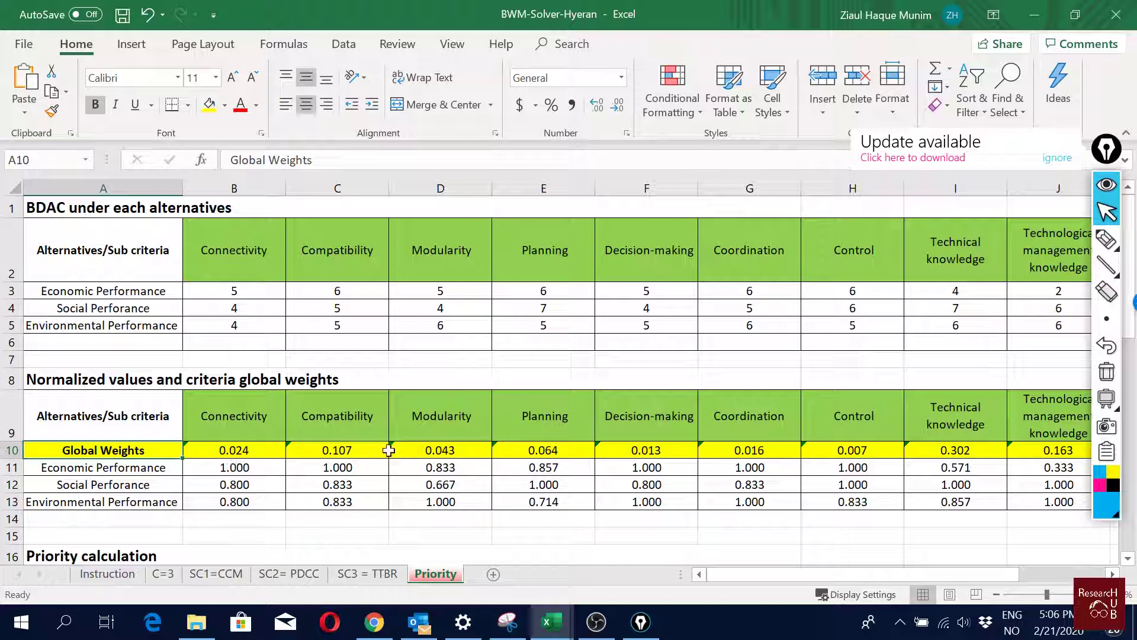
- Confirm B10 holds ='C=3'!$B$18*'SC1=CCM'!C18, giving a Connectivity global weight of 0.024
left_click(254, 453)
double_click(252, 452)
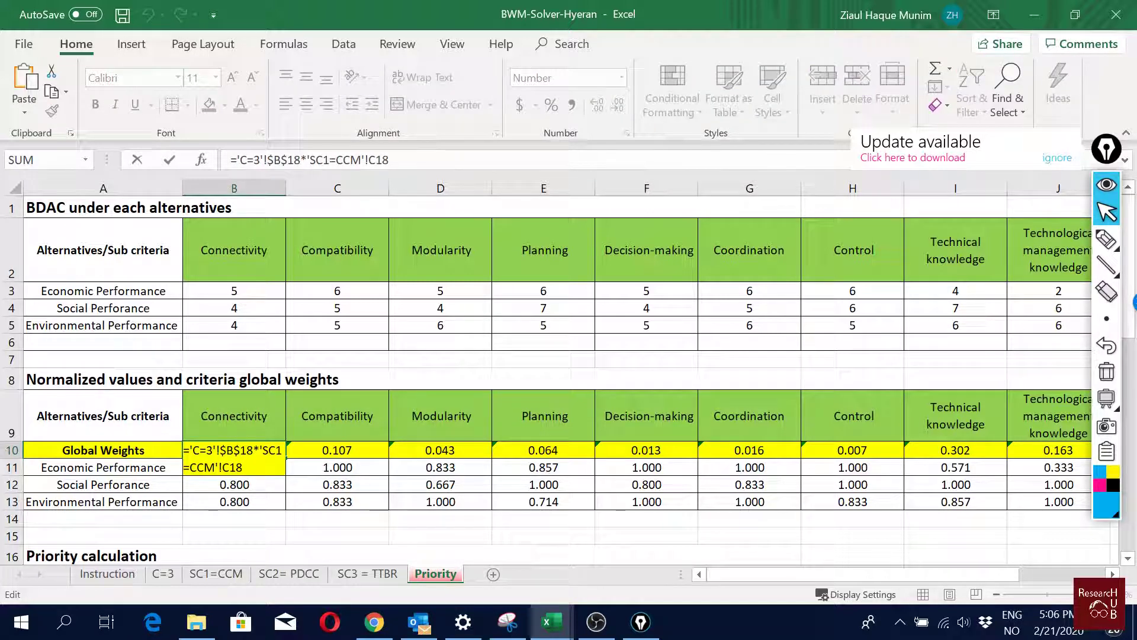
left_click_drag(191, 450, 215, 450)
left_click_drag(269, 451, 282, 451)
key("ctrl+Return")
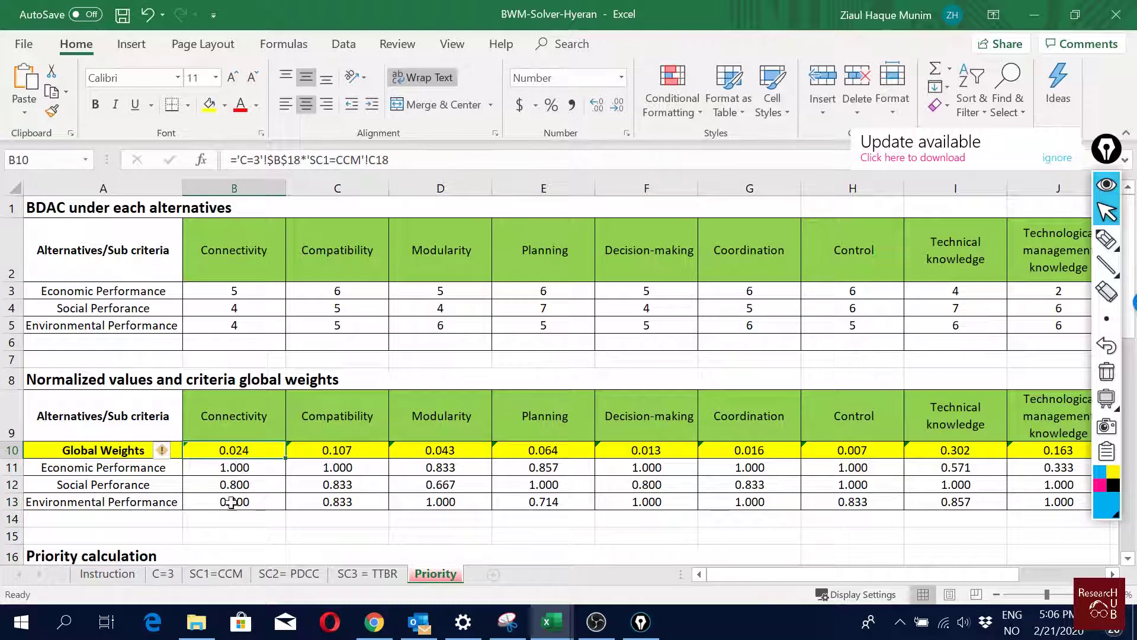
- Check the infrastructure flexibility weight of 0.28 on the C=3 sheet
left_click(167, 582)
scroll(240, 433, "down", 1)
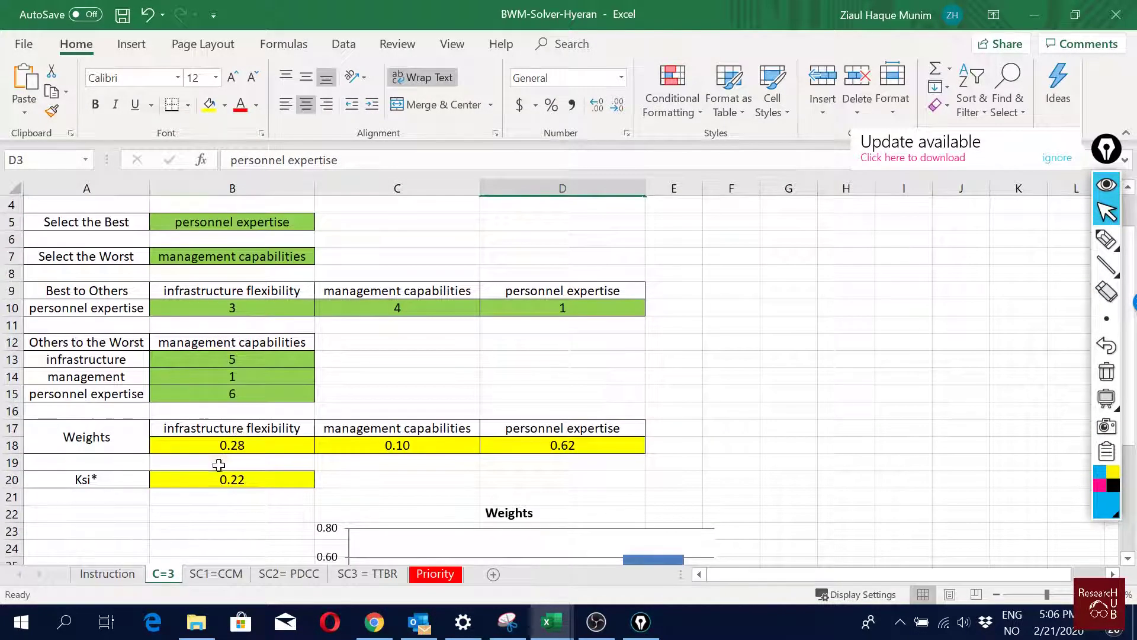
left_click(231, 442)
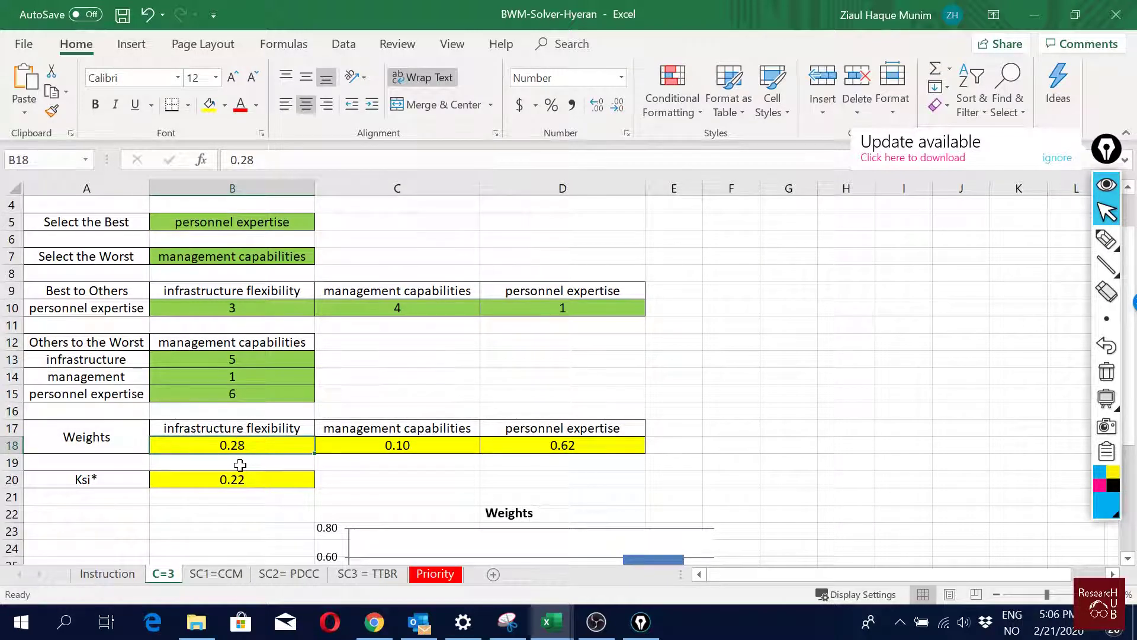
scroll(240, 464, "up", 1)
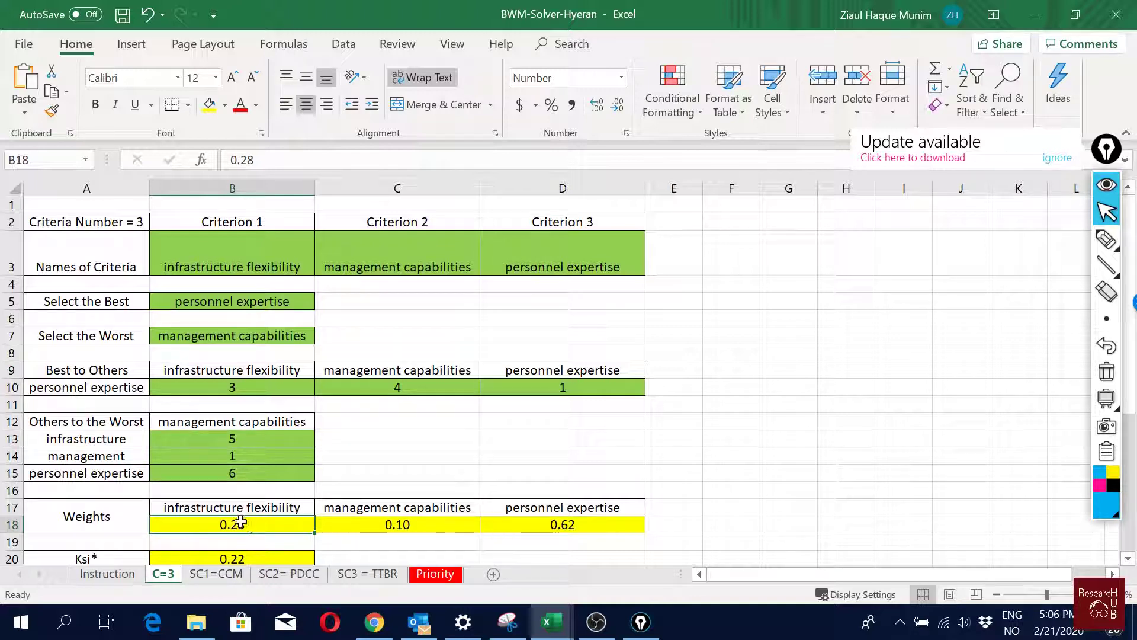
- Check the Connectivity, Compatibility and Modularity weights on the SC1=CCM sheet
left_click(222, 573)
scroll(326, 499, "down", 1)
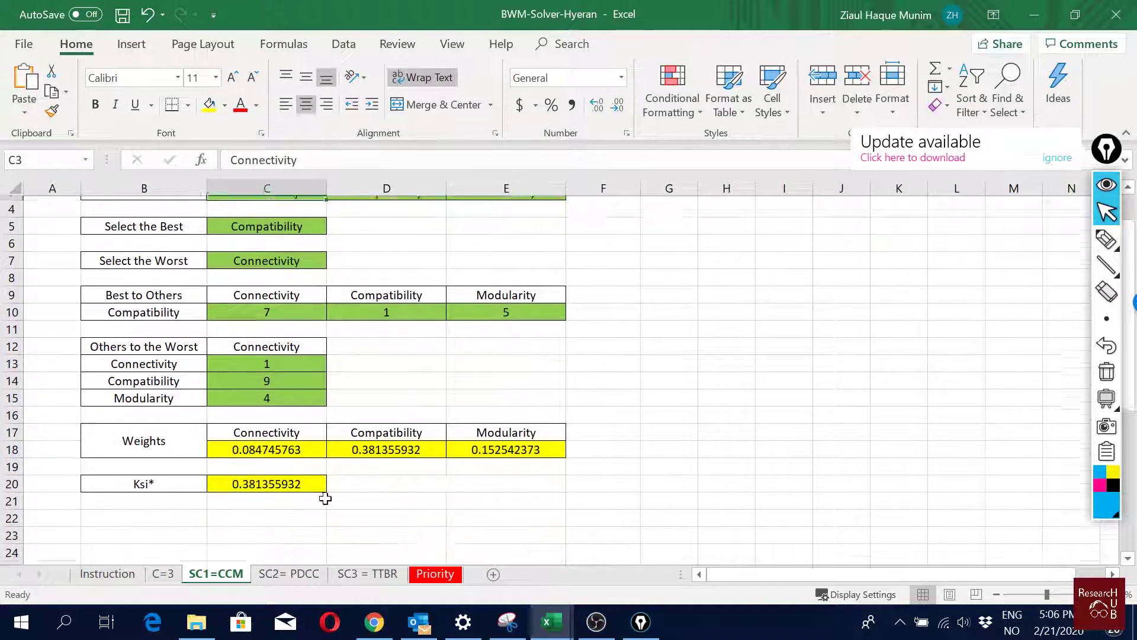
left_click(278, 447)
left_click(415, 444)
left_click(516, 443)
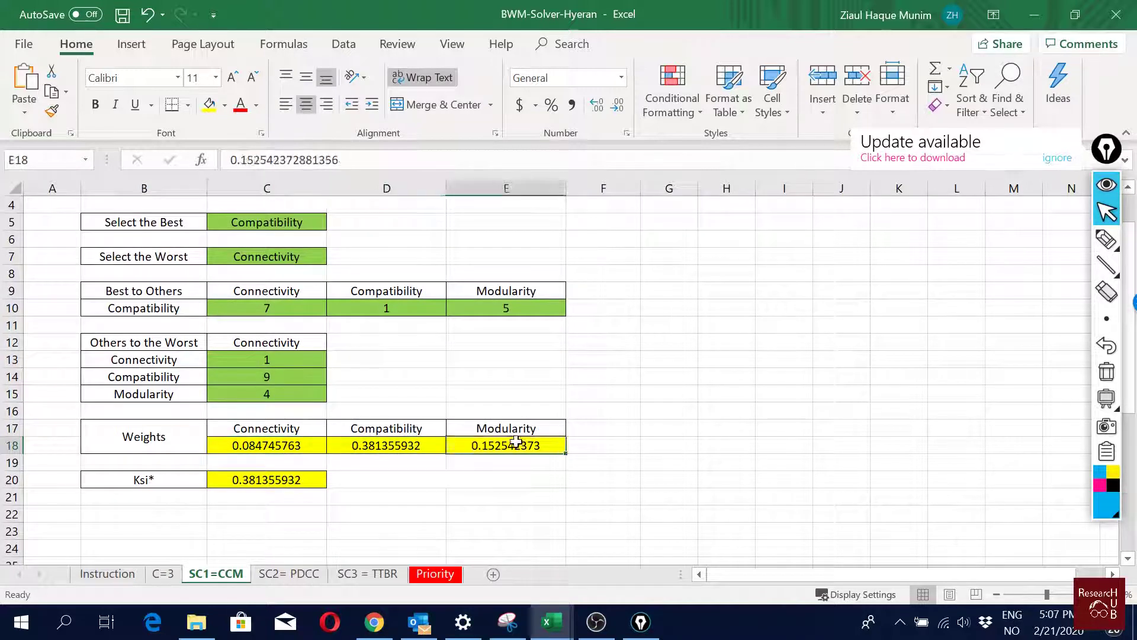
- Select the global weights in B10:D10 (0.024, 0.107, 0.043) on the Priority sheet
left_click(164, 573)
left_click(214, 574)
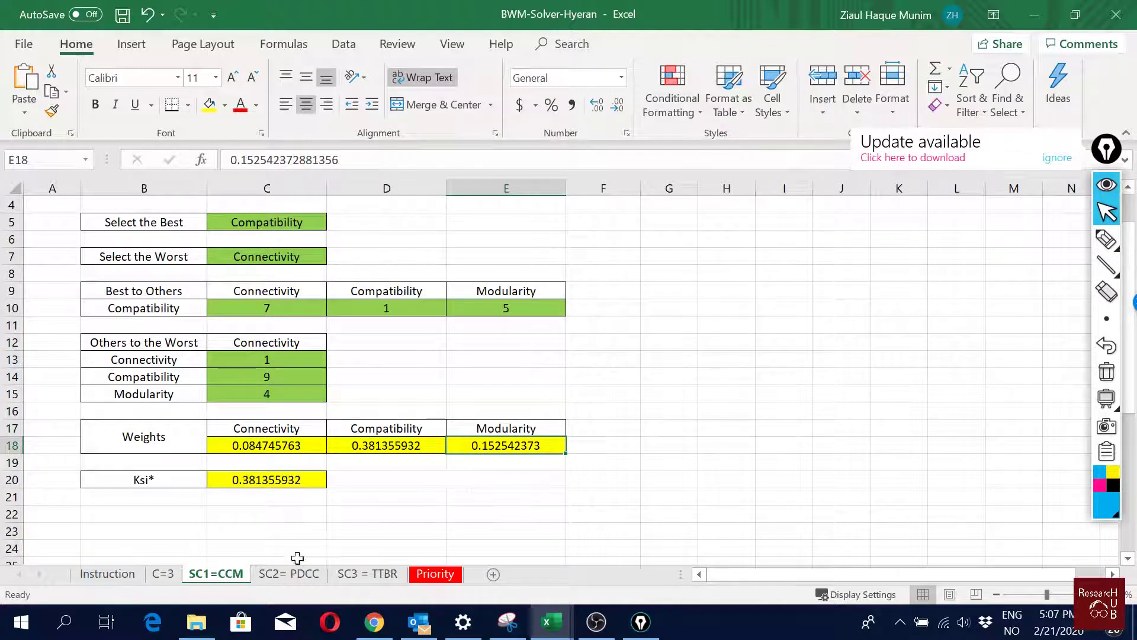
left_click(435, 574)
left_click_drag(228, 453, 438, 452)
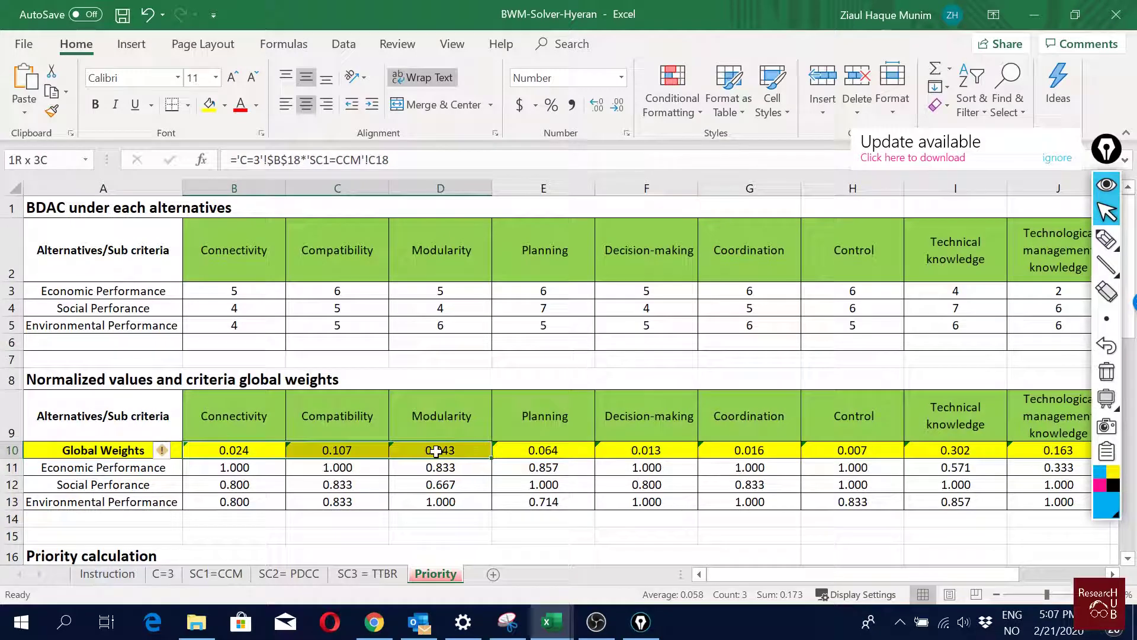
left_click(362, 451)
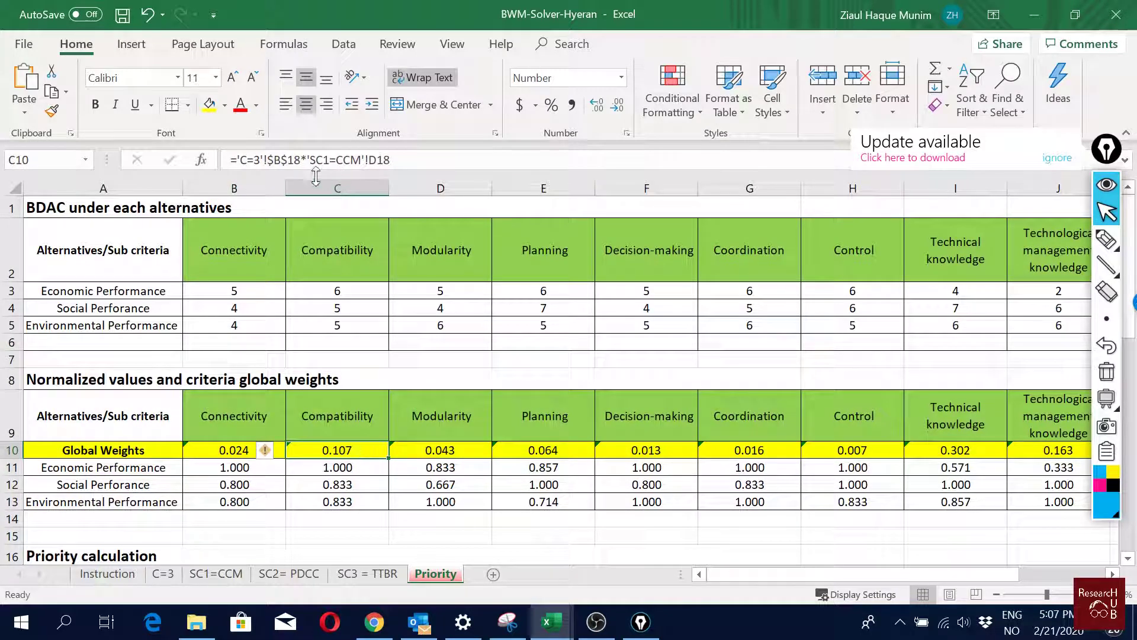
left_click_drag(300, 160, 254, 160)
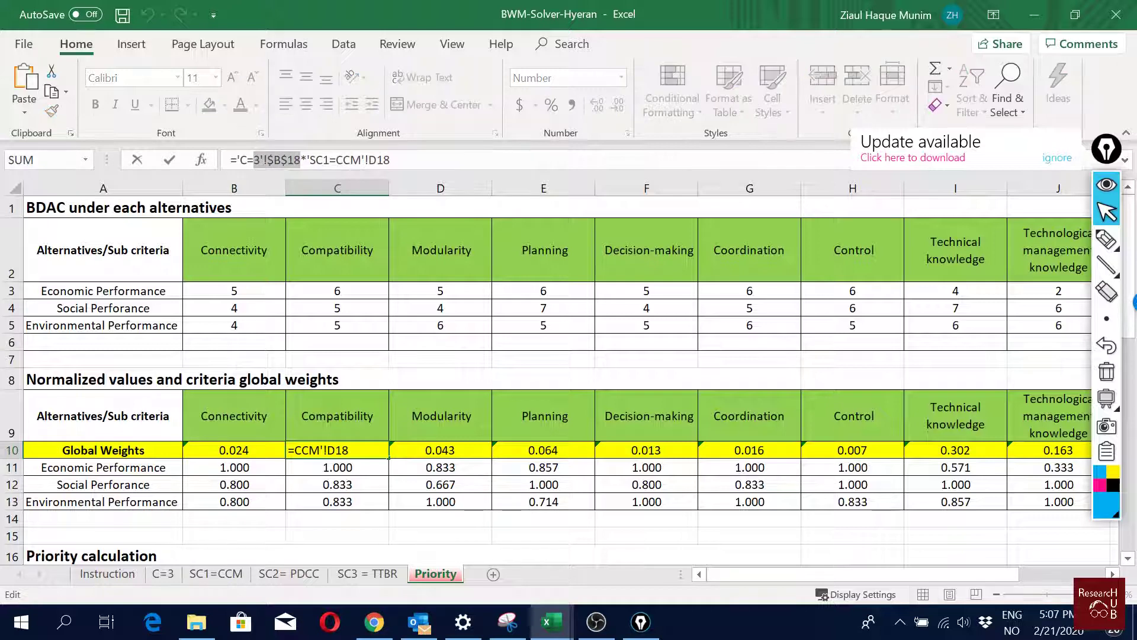
key("ctrl+Return")
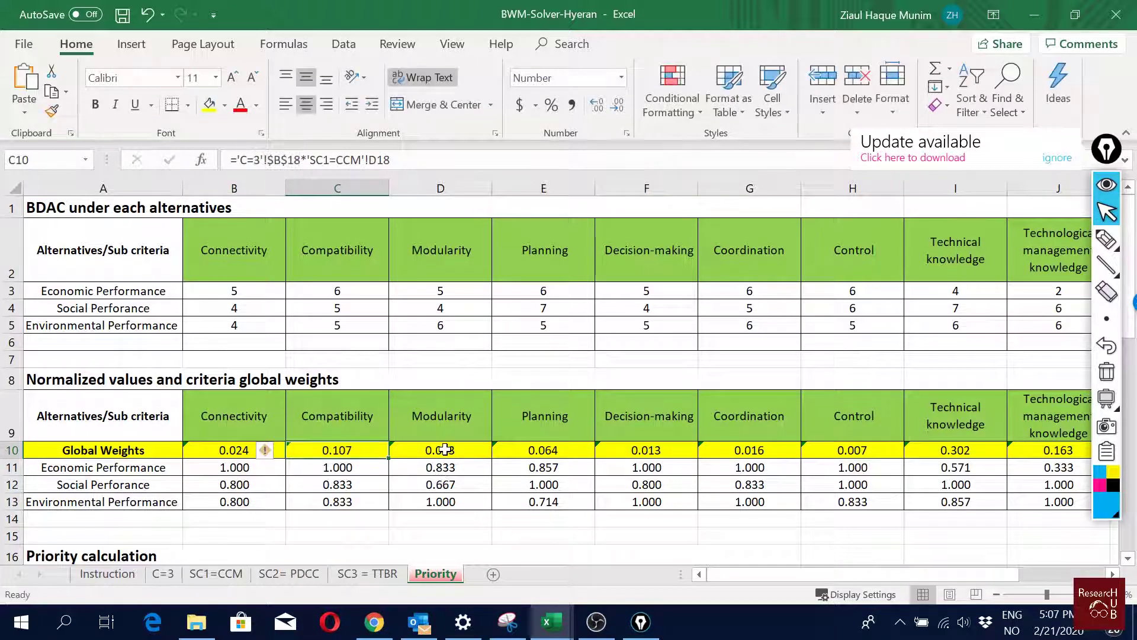
left_click(445, 450)
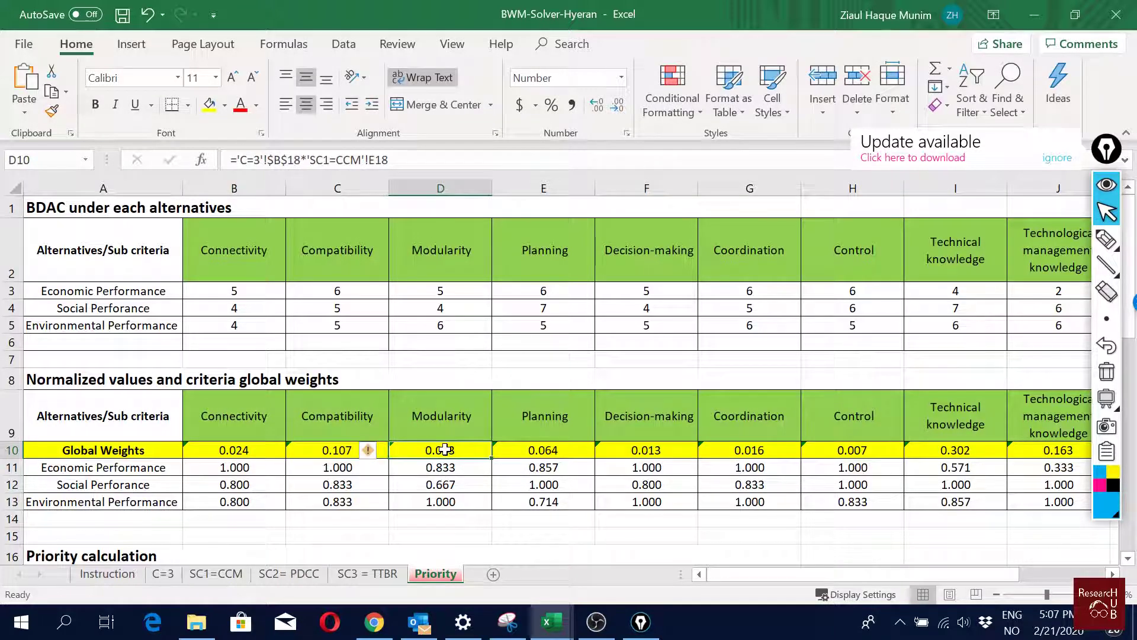
left_click(571, 449)
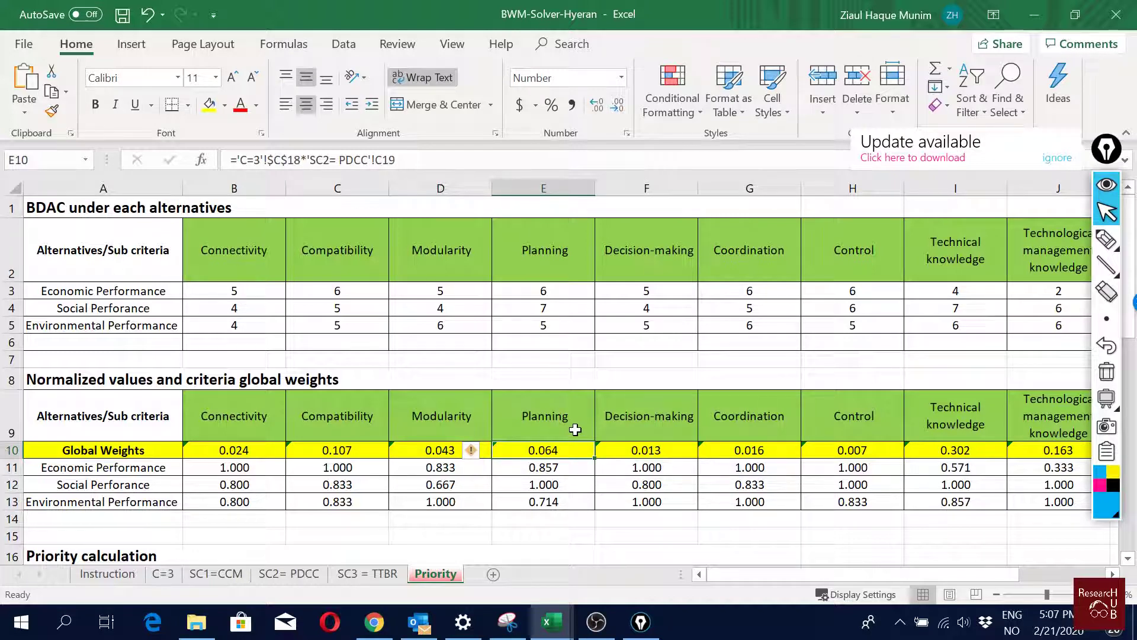
left_click(163, 574)
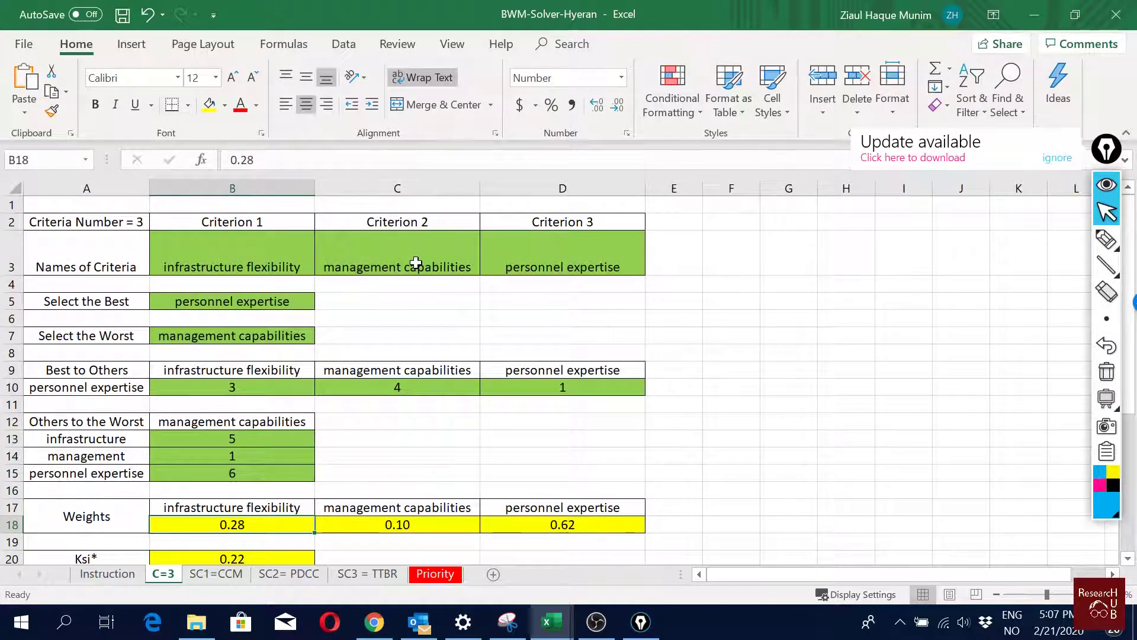
left_click(416, 525)
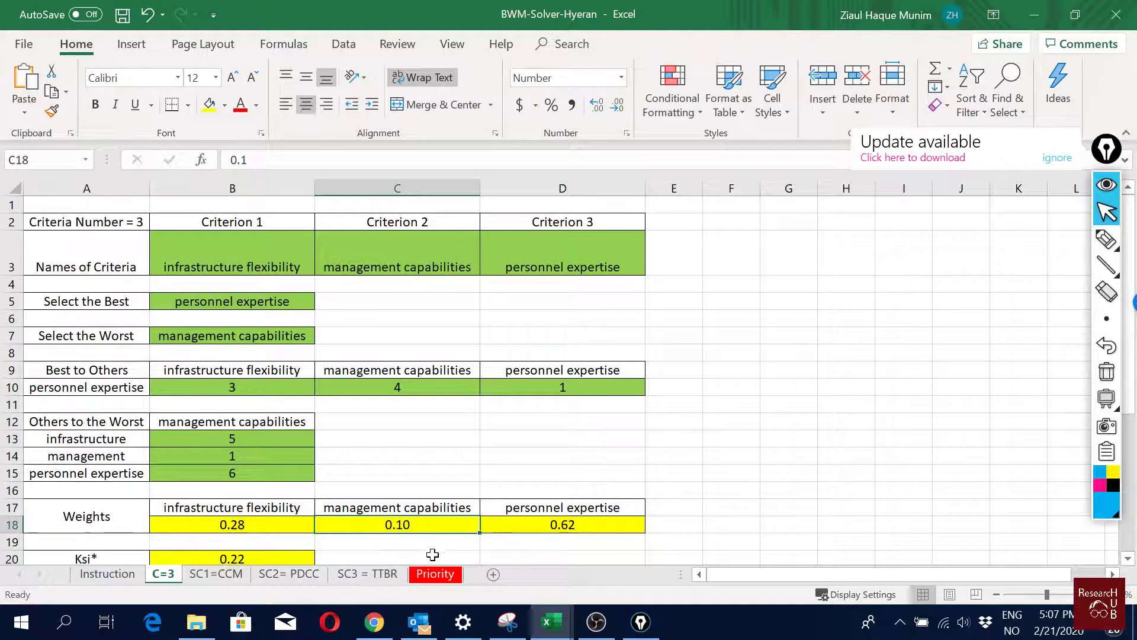
left_click(436, 573)
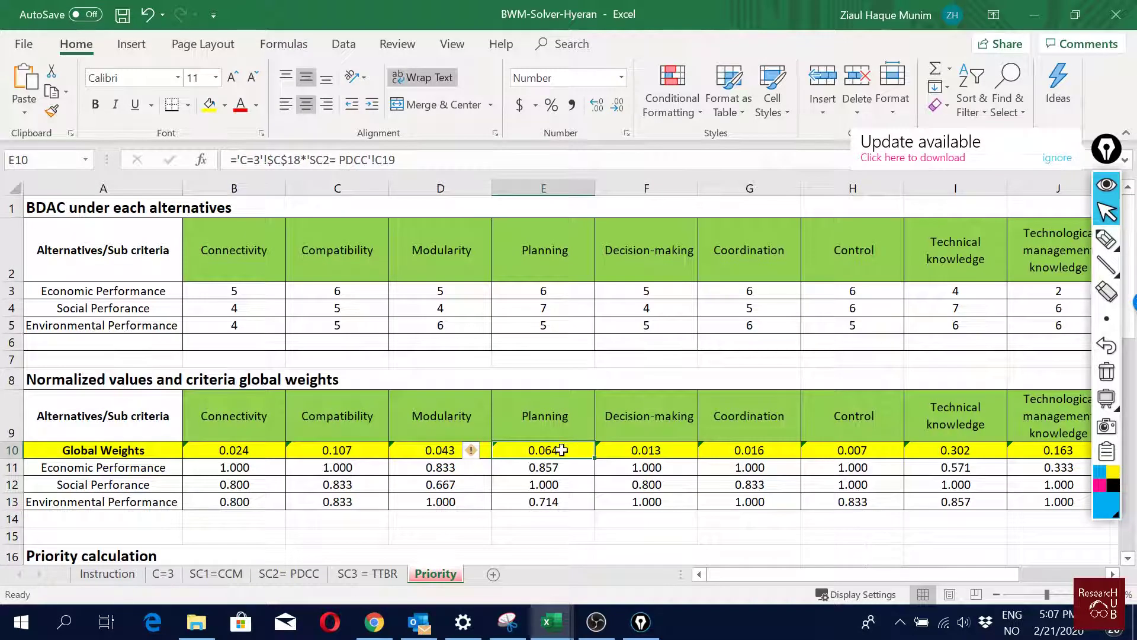
left_click(308, 574)
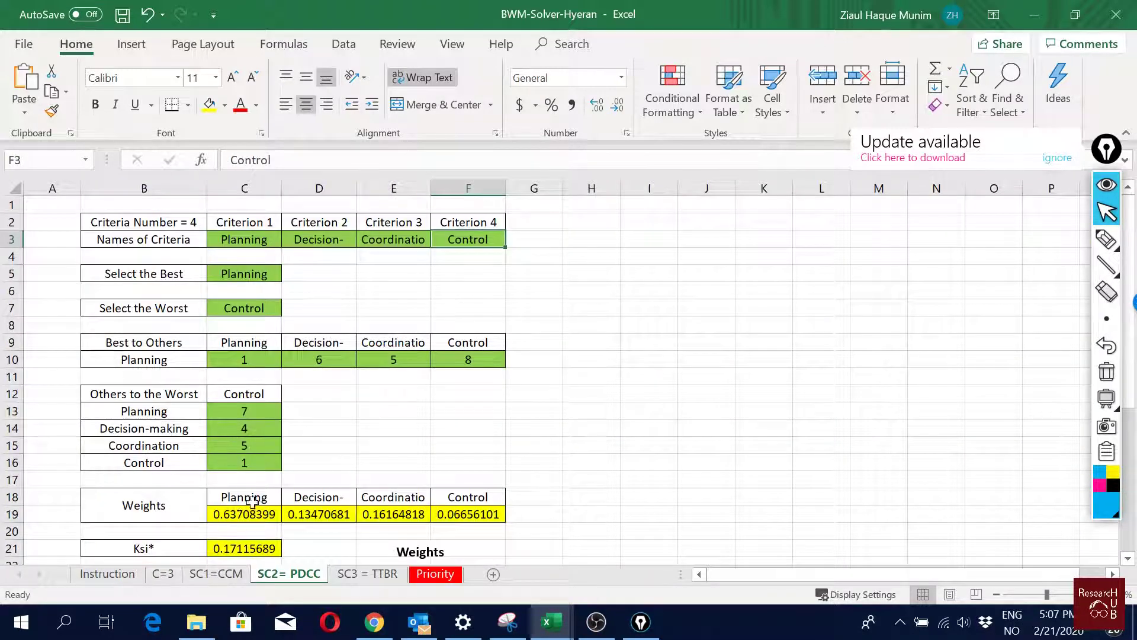
left_click(243, 521)
left_click(338, 520)
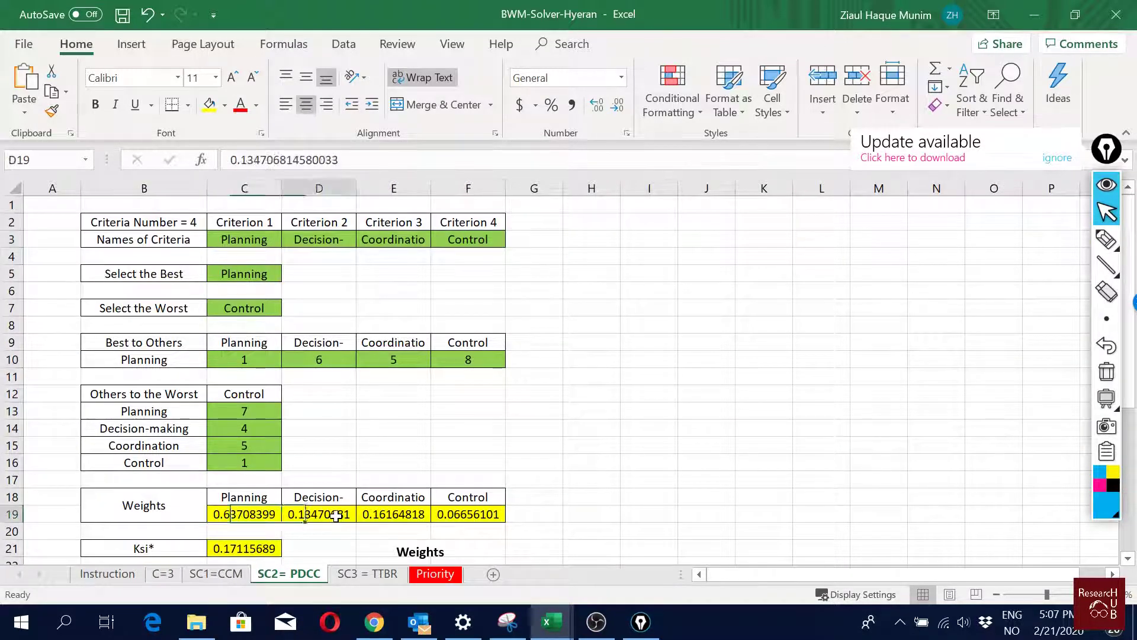
left_click(402, 512)
left_click(476, 506)
left_click(256, 510)
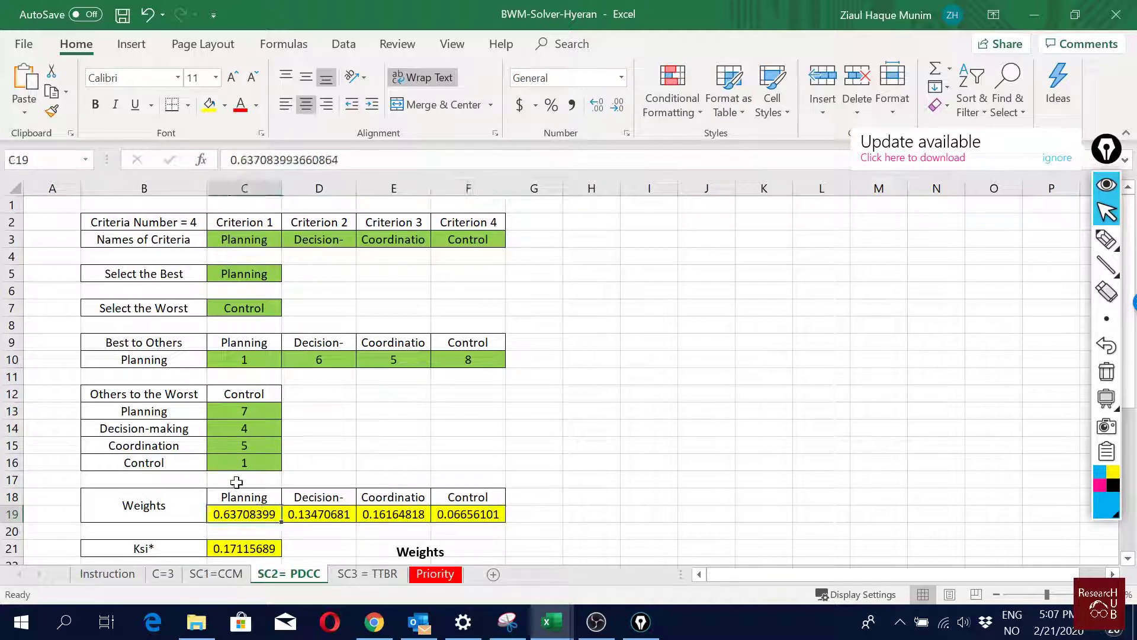
left_click(163, 573)
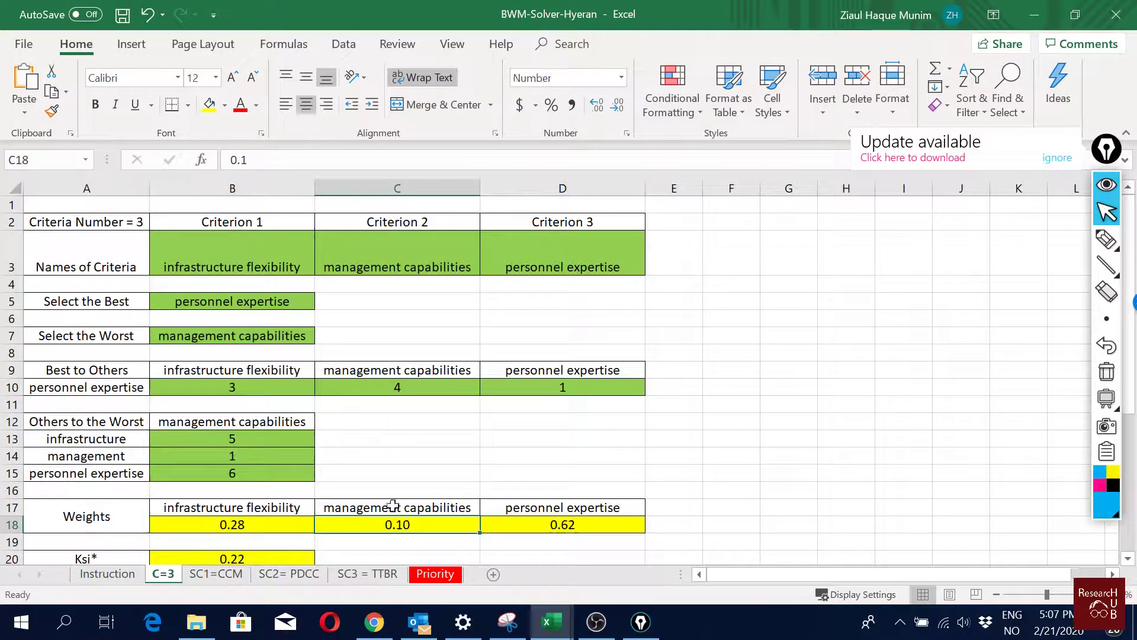
left_click(436, 573)
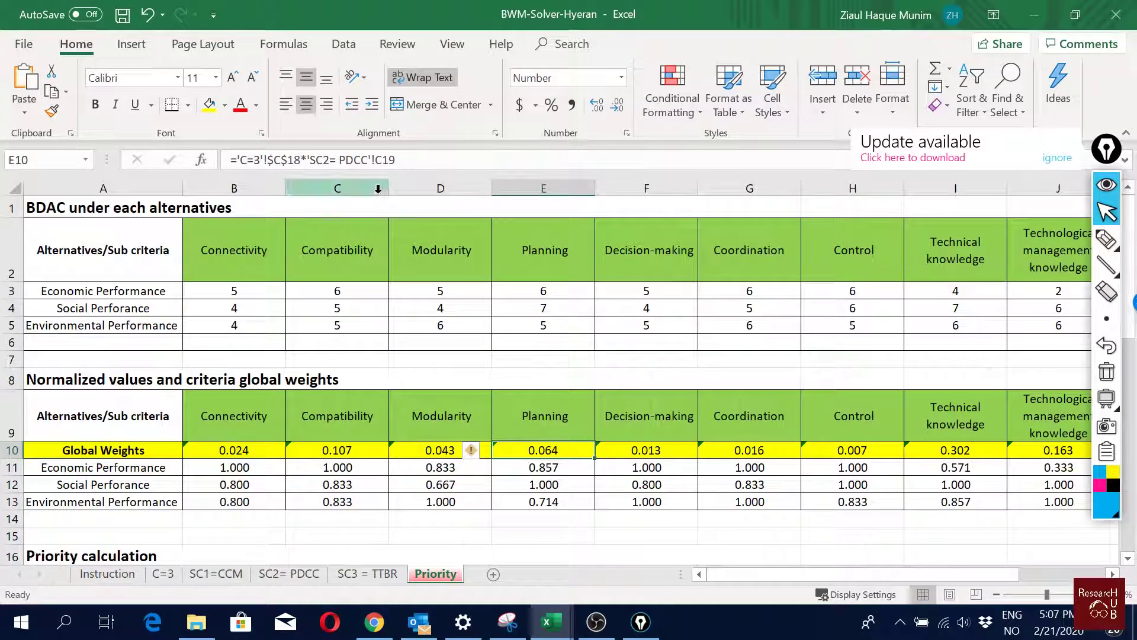
left_click(300, 160)
left_click_drag(300, 160, 268, 160)
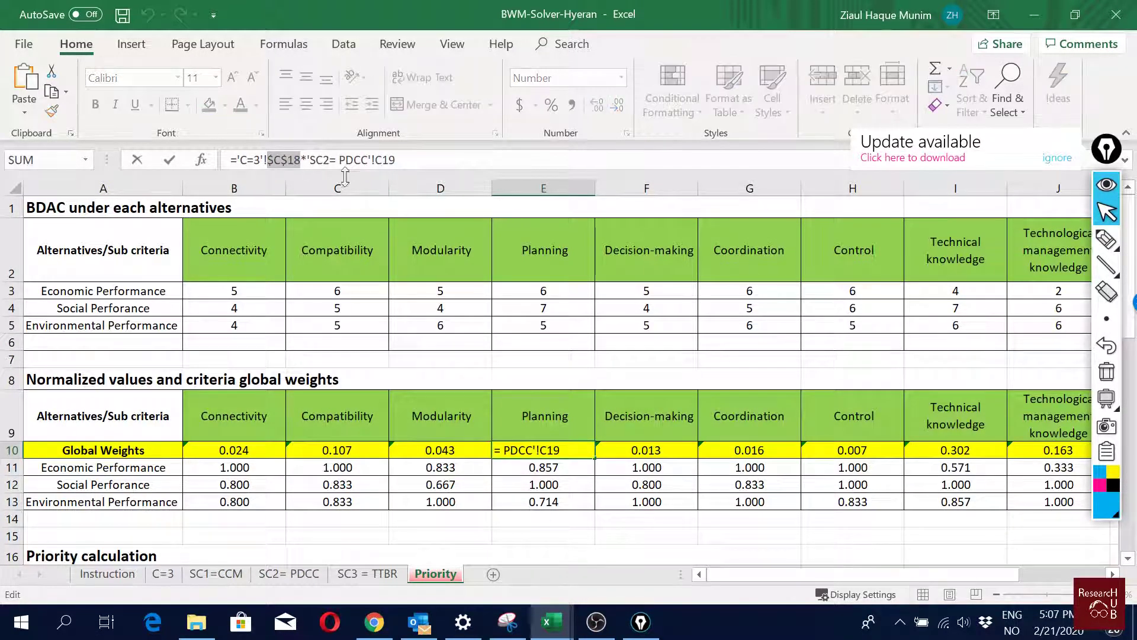
left_click_drag(395, 160, 339, 160)
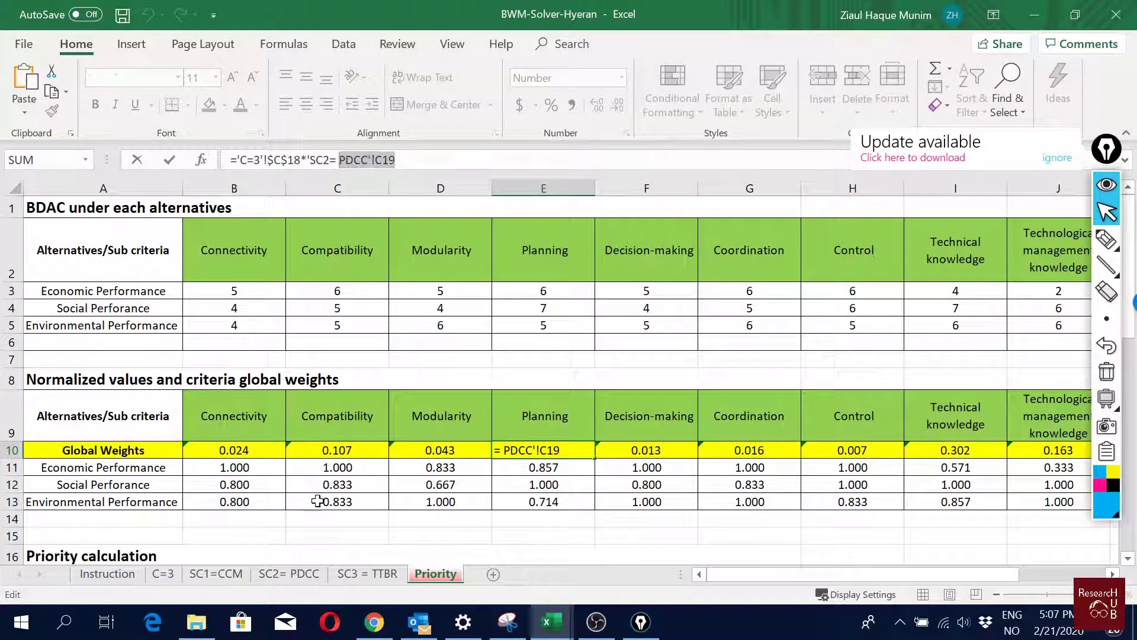
left_click(306, 577)
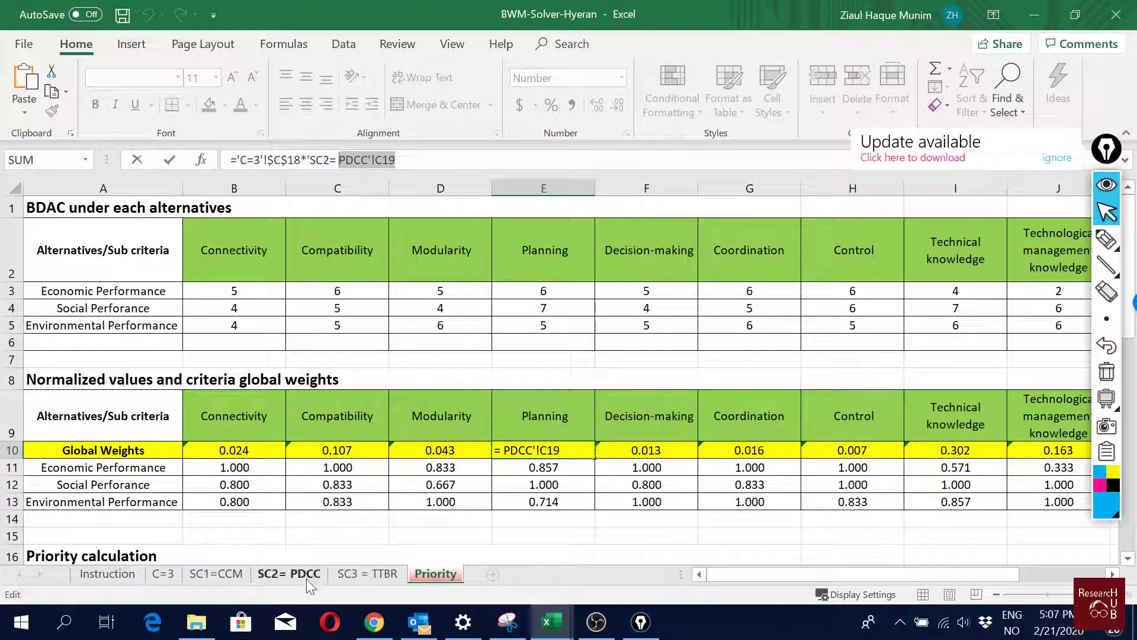
key("Return")
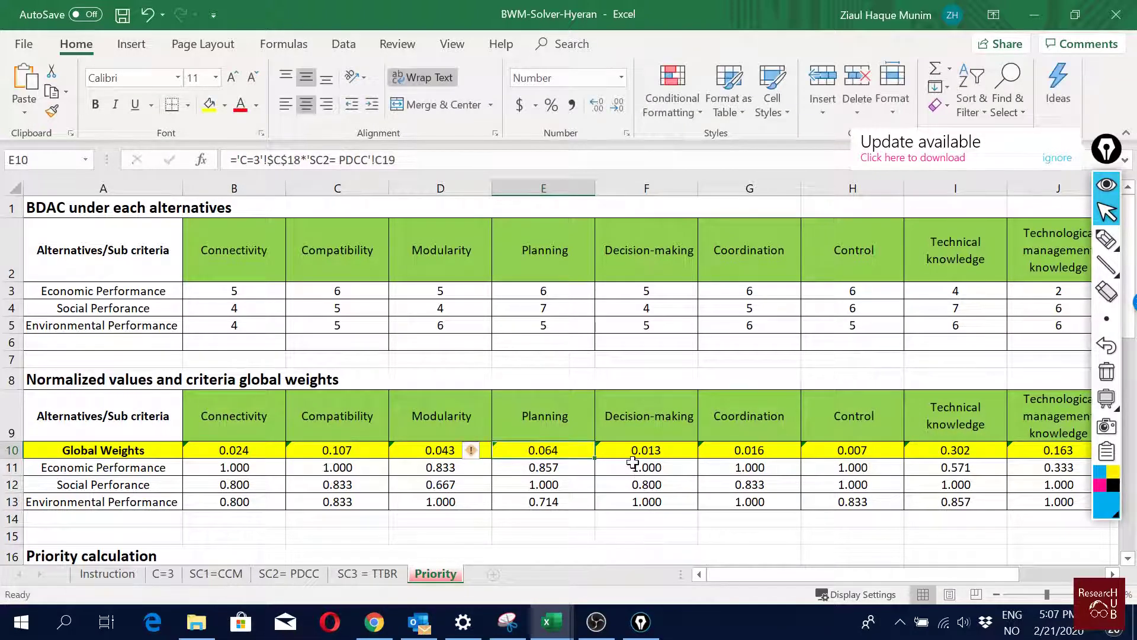
key("Right")
key("Right")
key("Right")
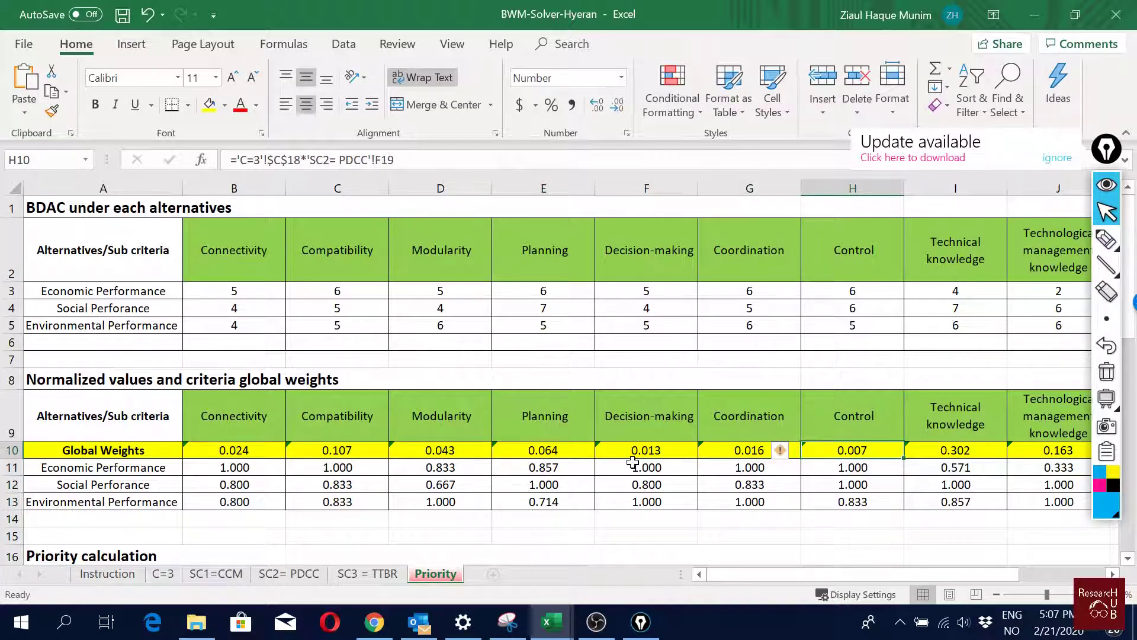
double_click(887, 450)
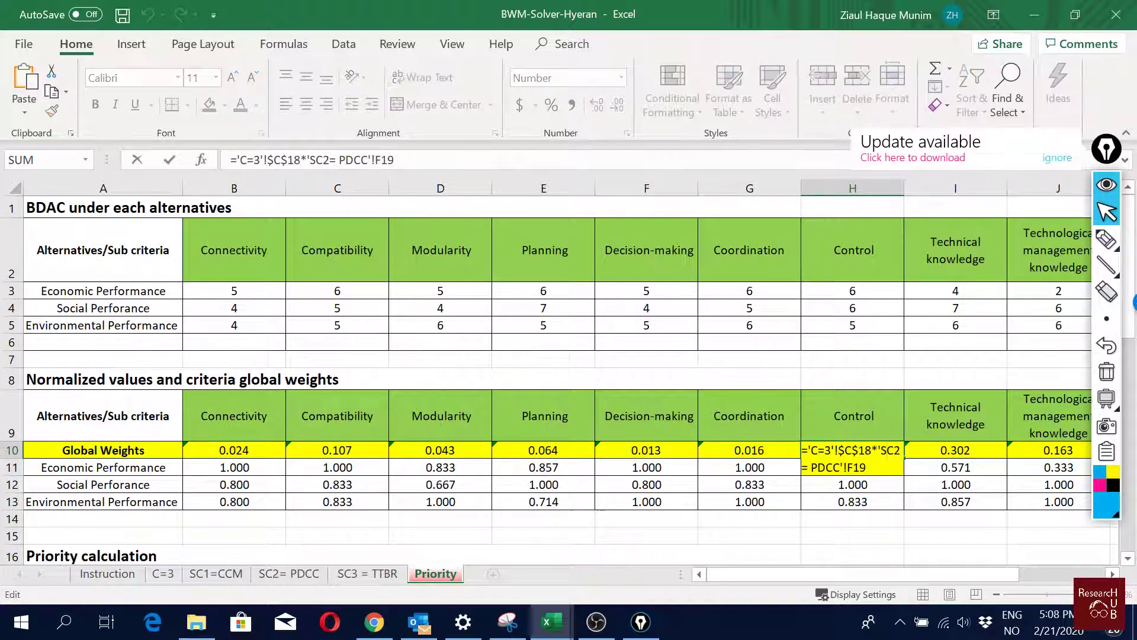
key("Escape")
left_click(957, 451)
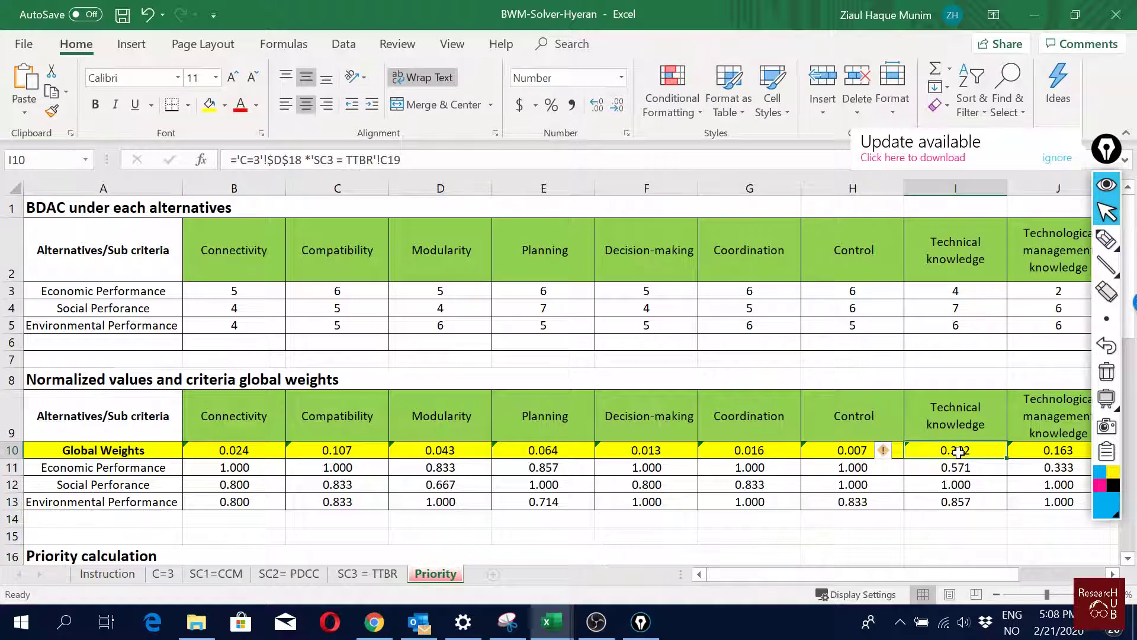
scroll(959, 452, "right", 2)
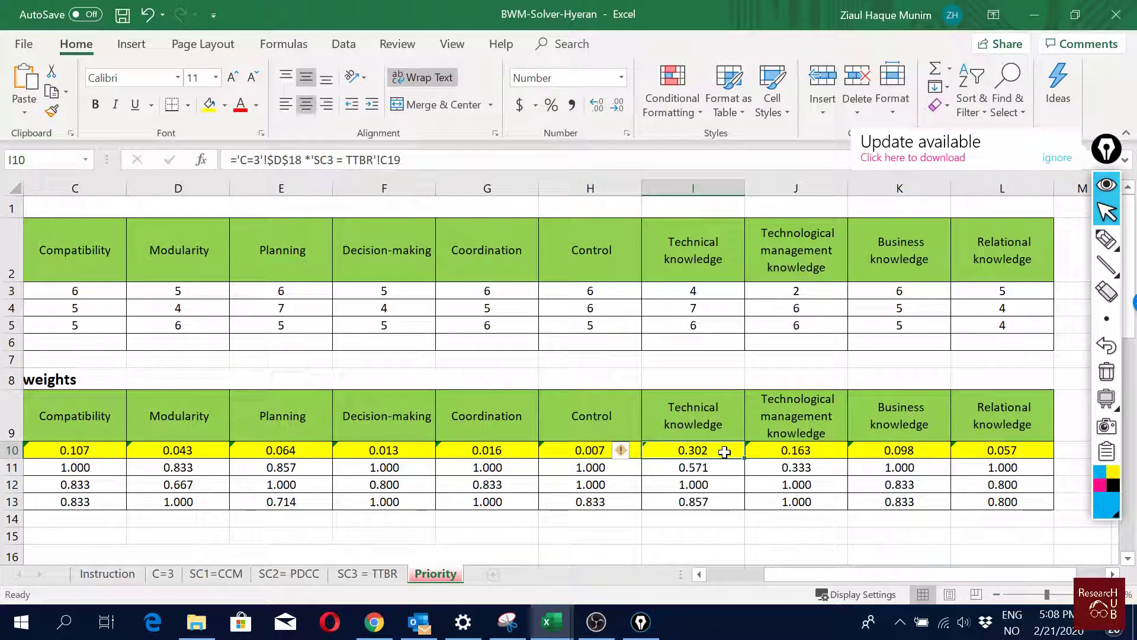
left_click(164, 574)
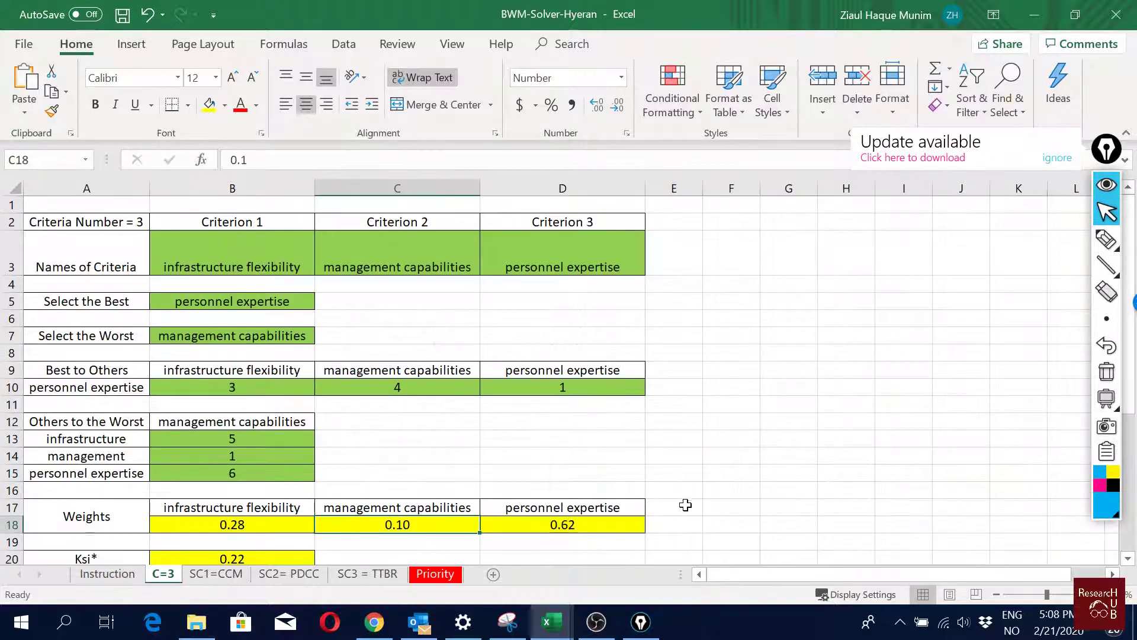
left_click(598, 523)
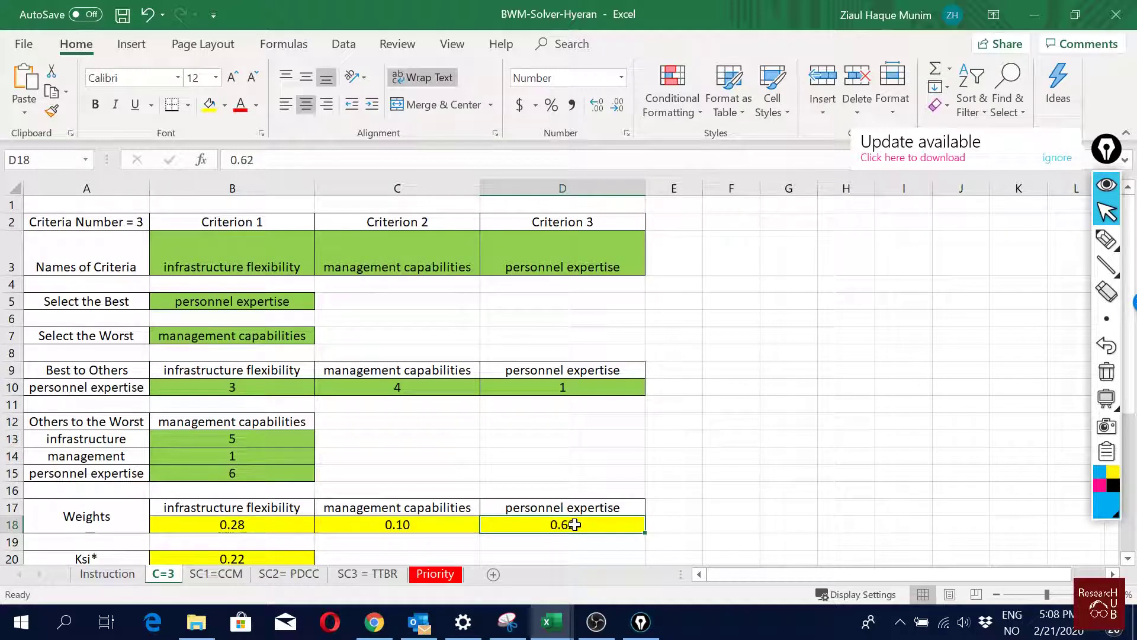
left_click(367, 573)
left_click(327, 513)
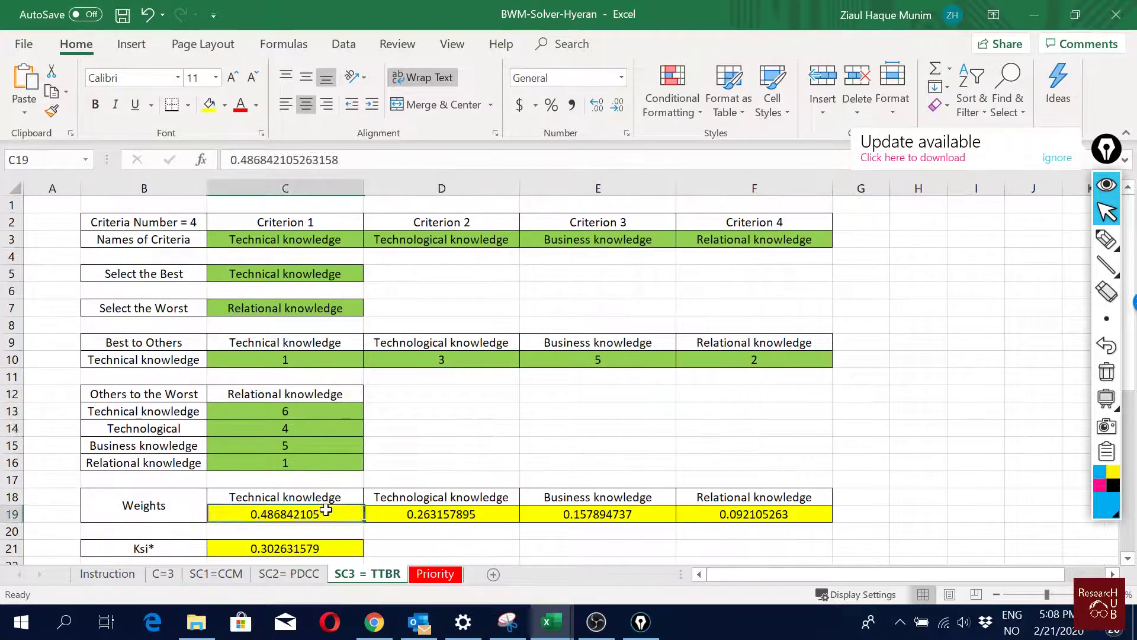
left_click(432, 513)
left_click(616, 512)
left_click(775, 514)
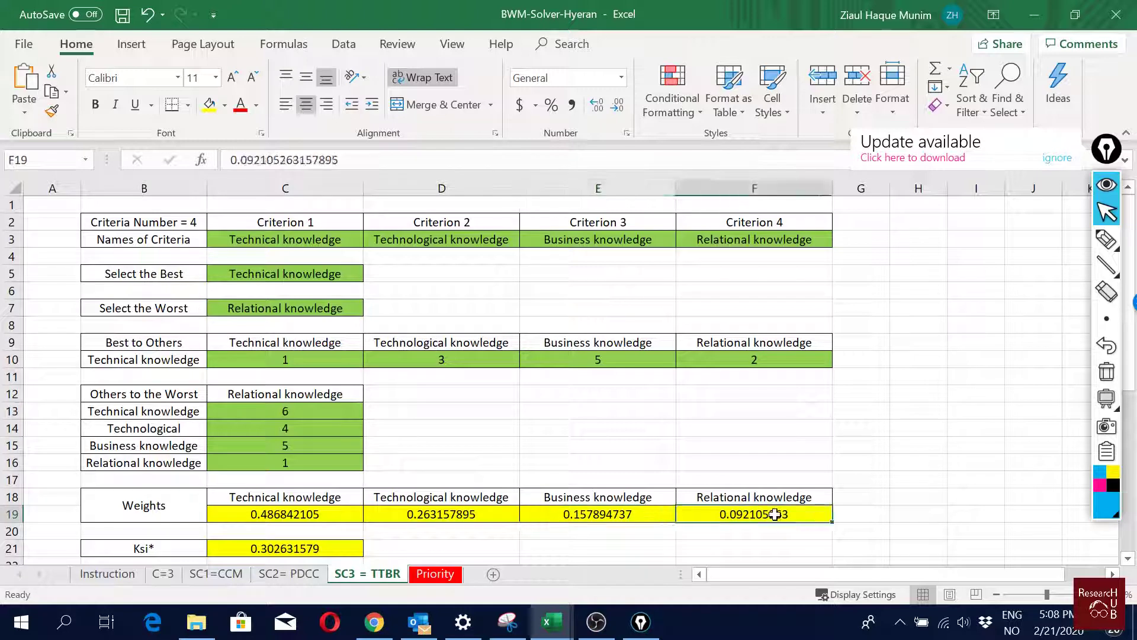
left_click(435, 573)
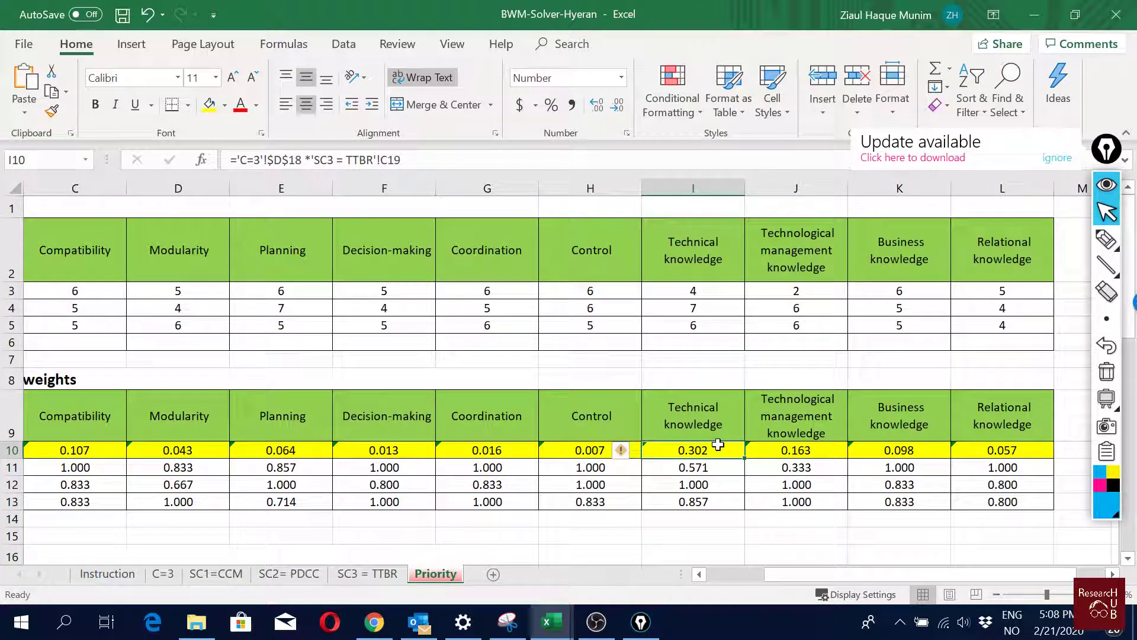
key("Right")
key("Right")
key("Right")
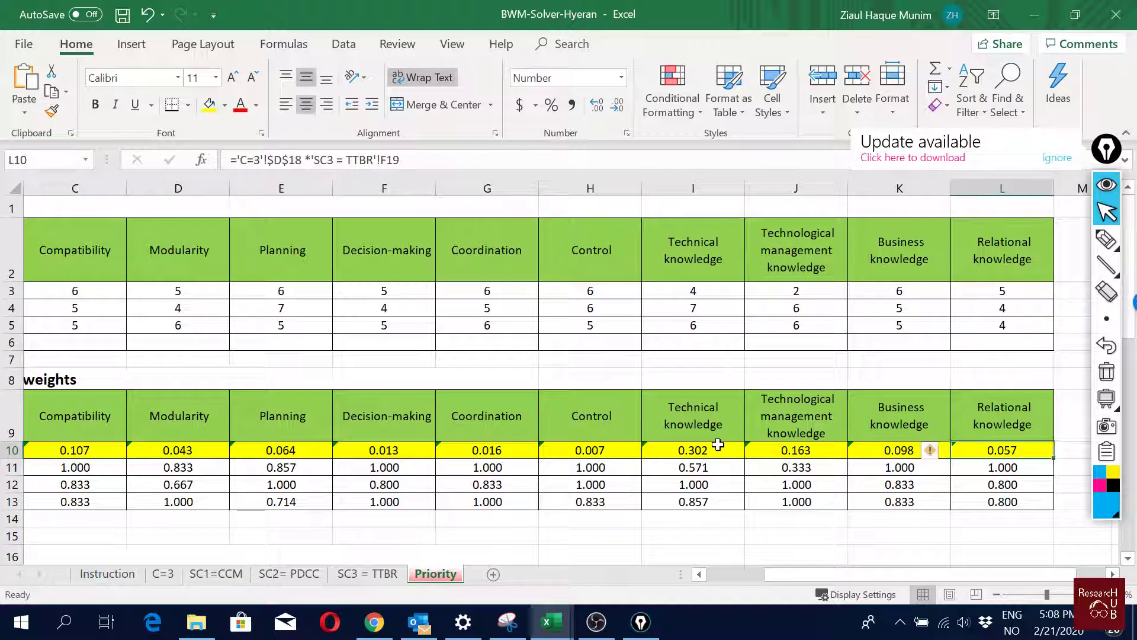
left_click(484, 159)
key("ctrl+a")
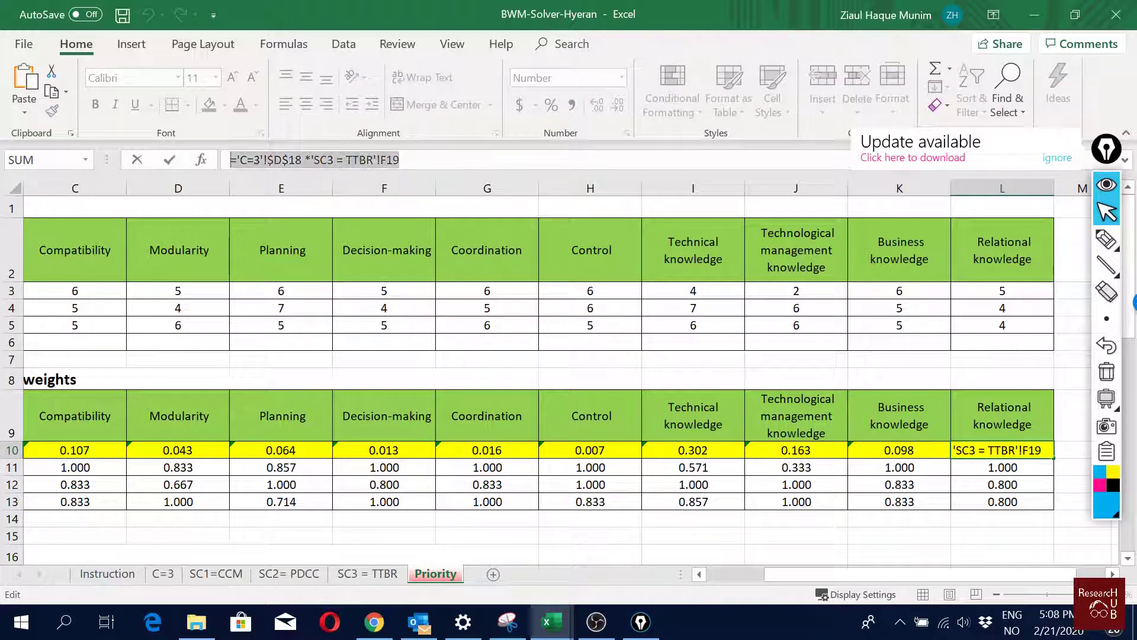
key("Escape")
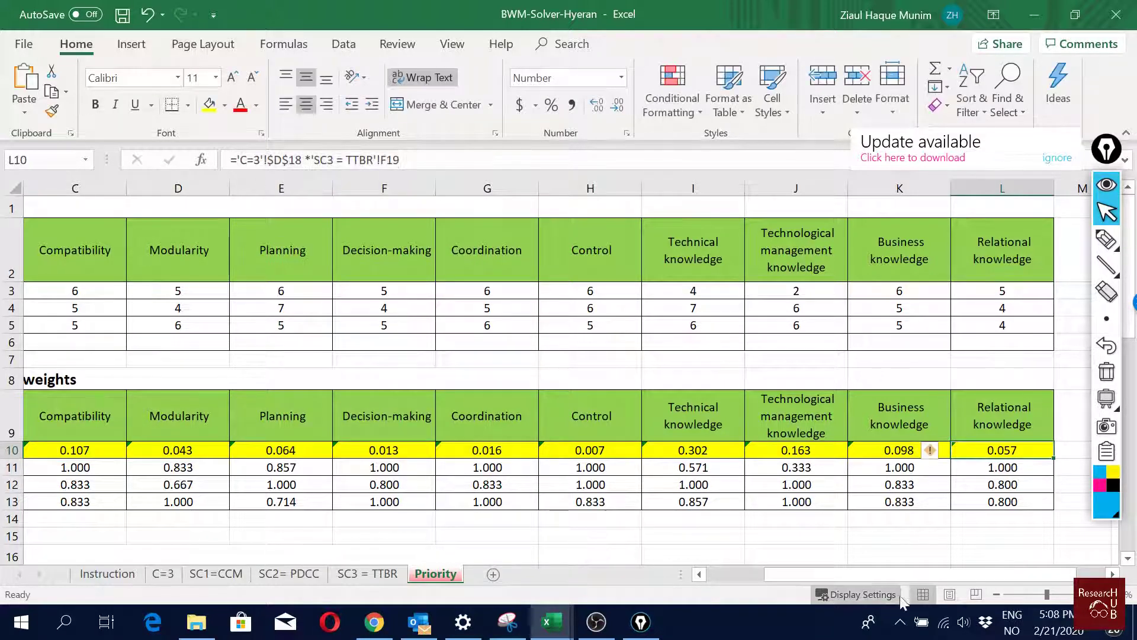
left_click_drag(904, 576, 824, 571)
left_click(248, 465)
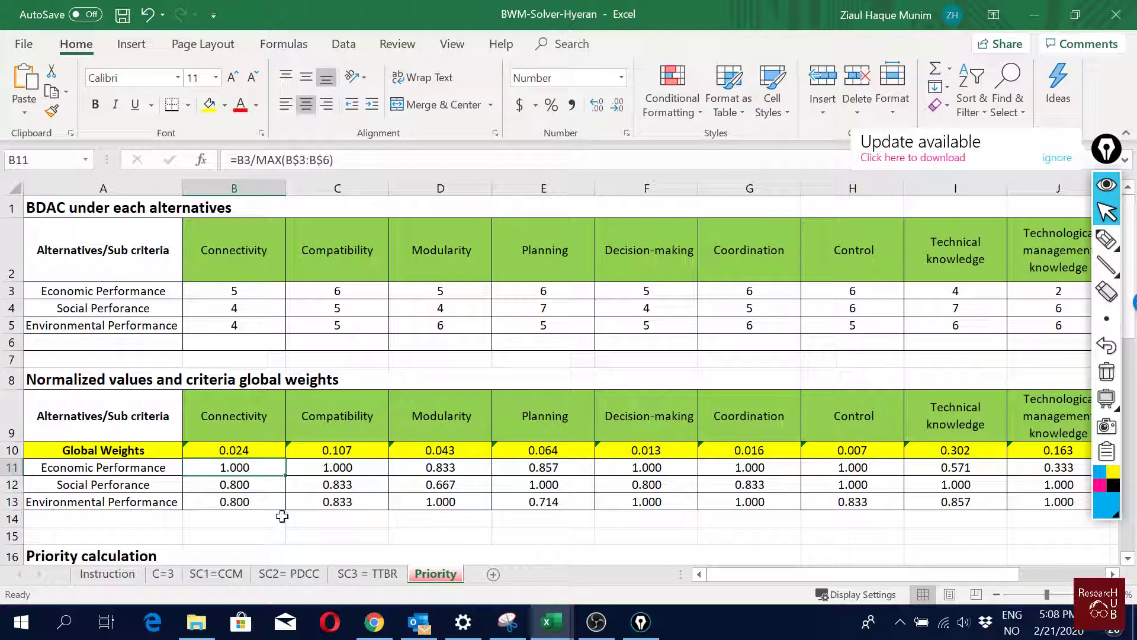
double_click(247, 466)
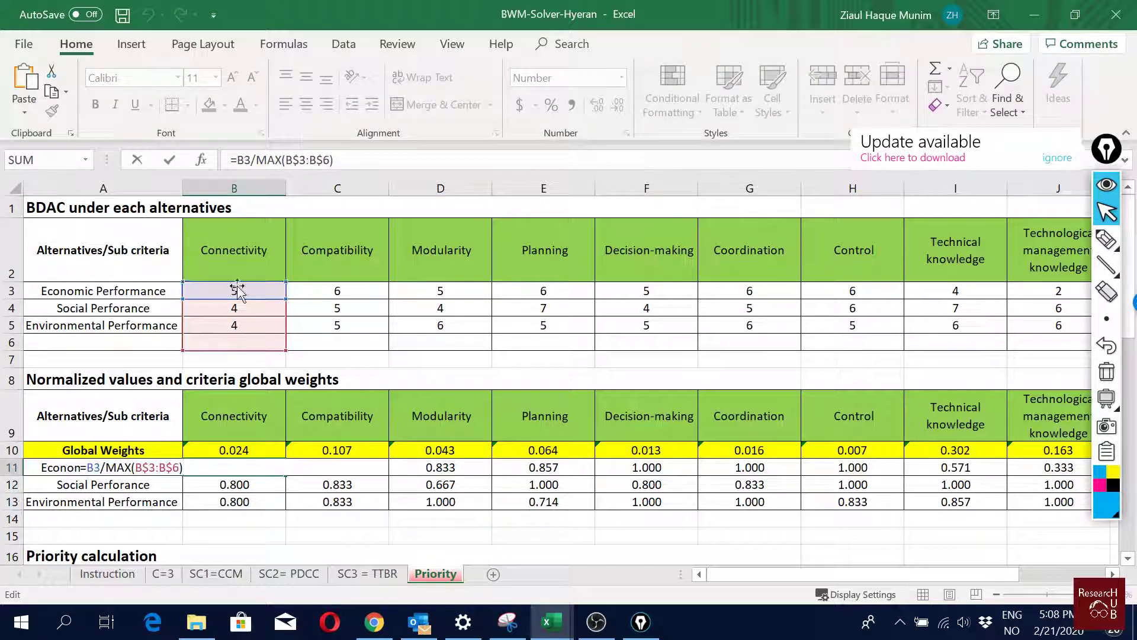
key("Escape")
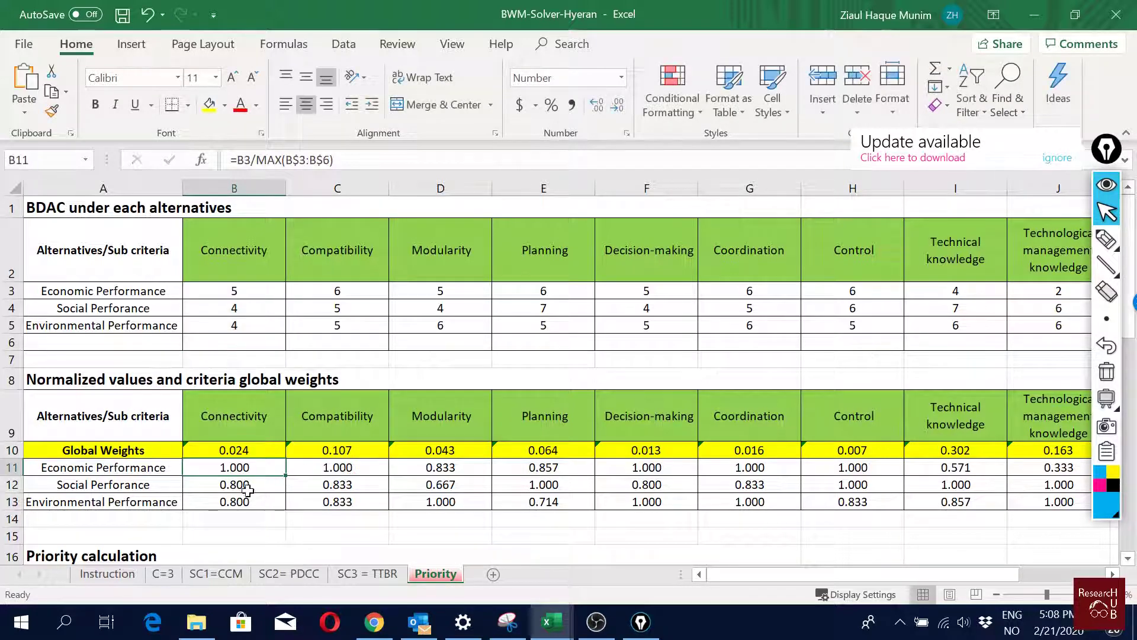
scroll(497, 476, "down", 2)
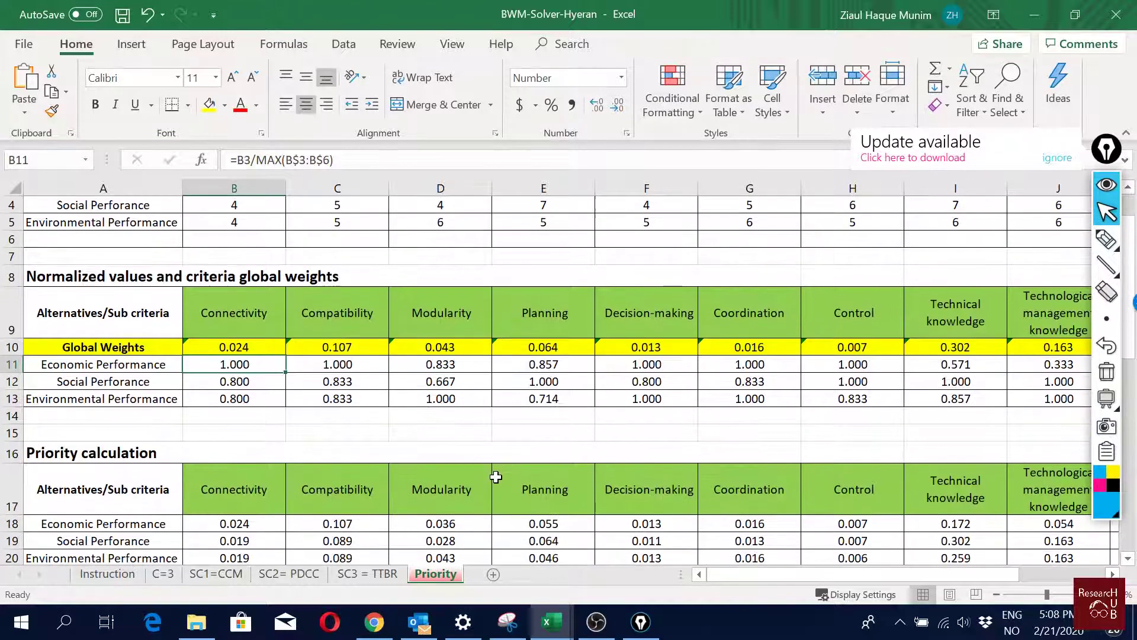
left_click(231, 293)
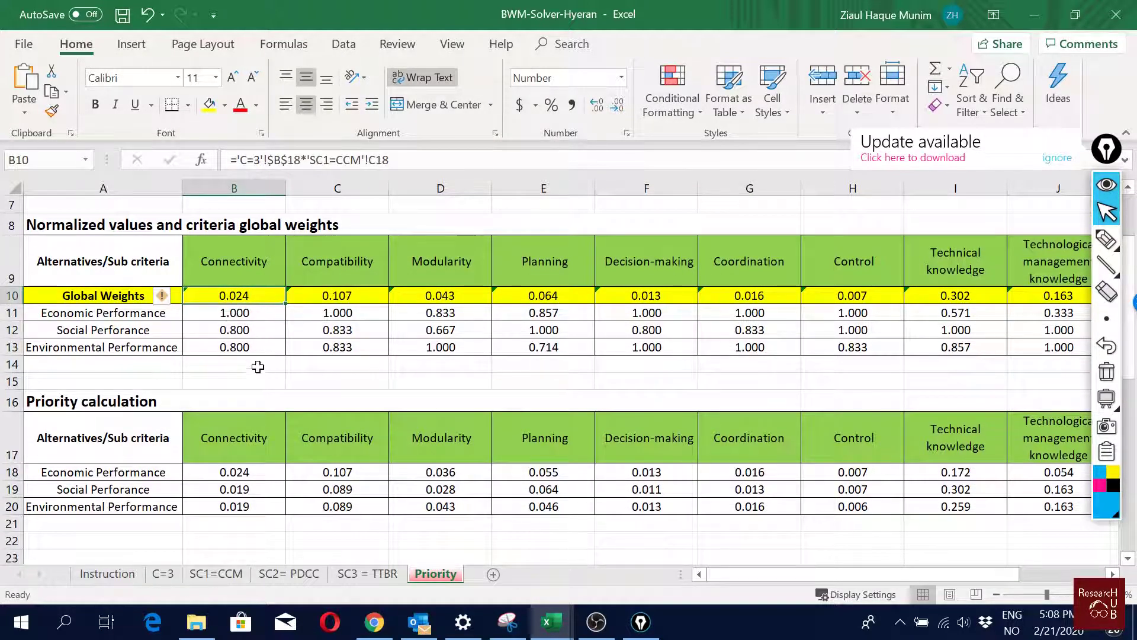
double_click(259, 472)
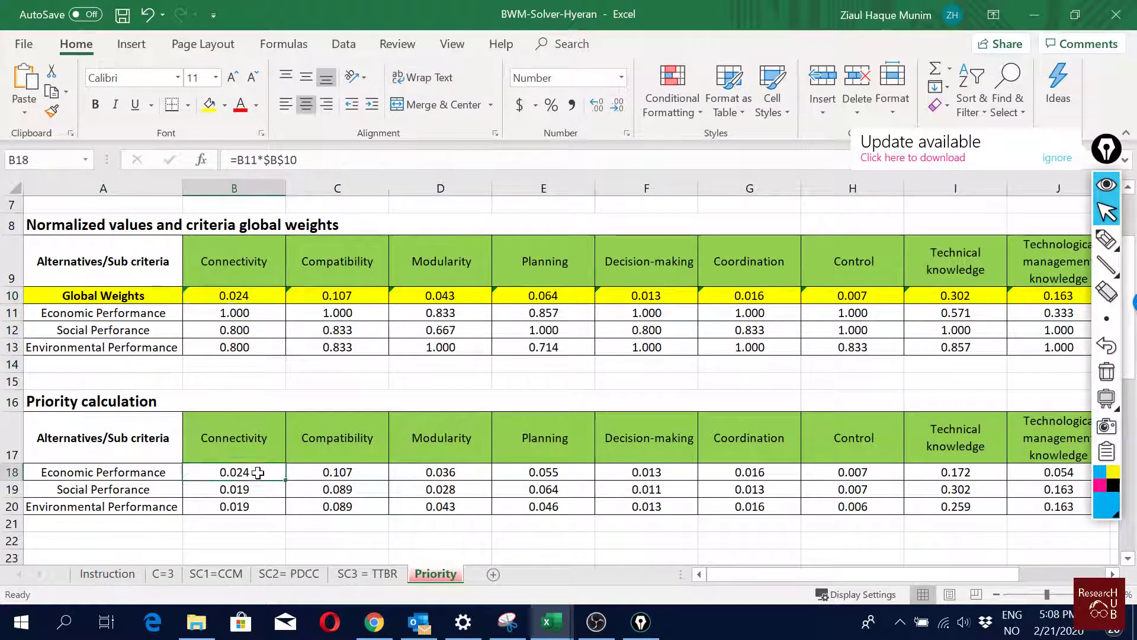
key("Escape")
double_click(264, 489)
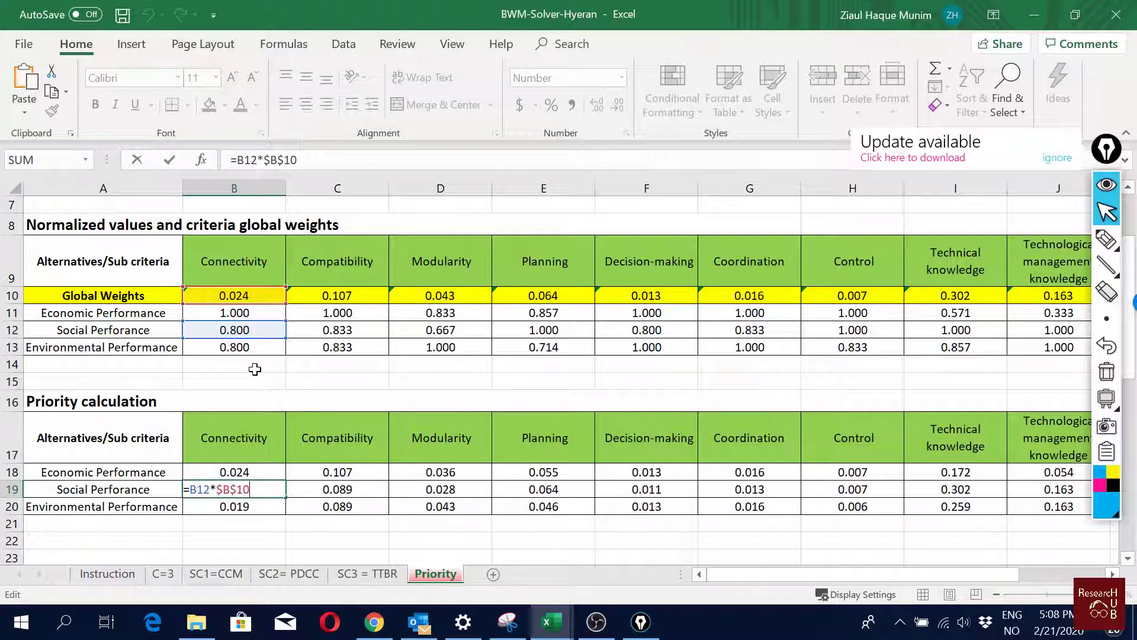
key("Escape")
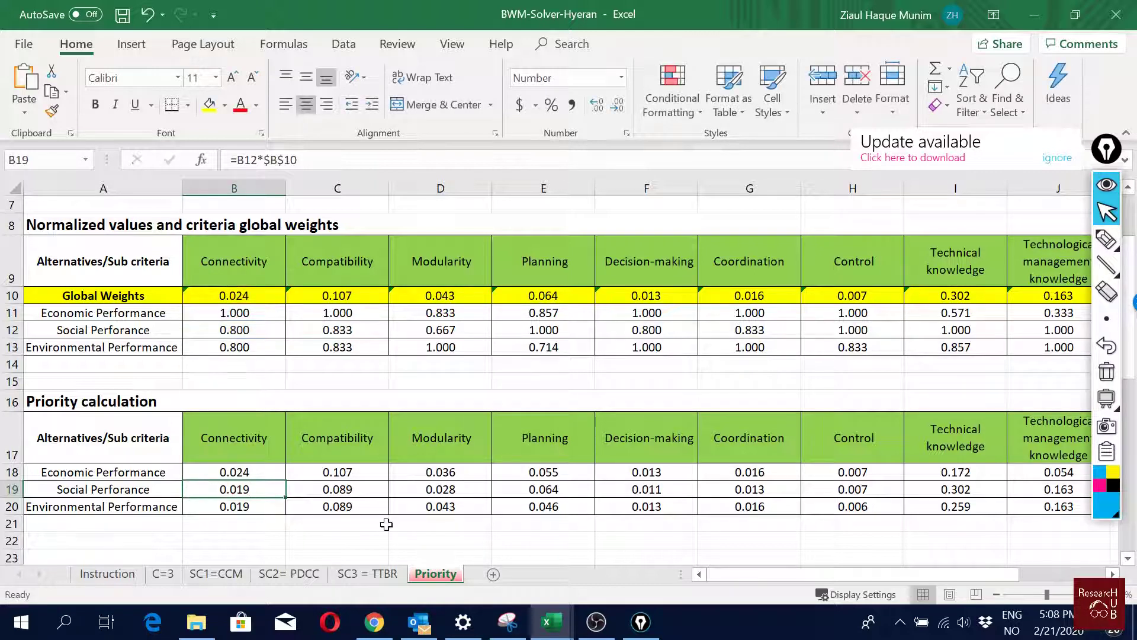
double_click(356, 472)
key("Escape")
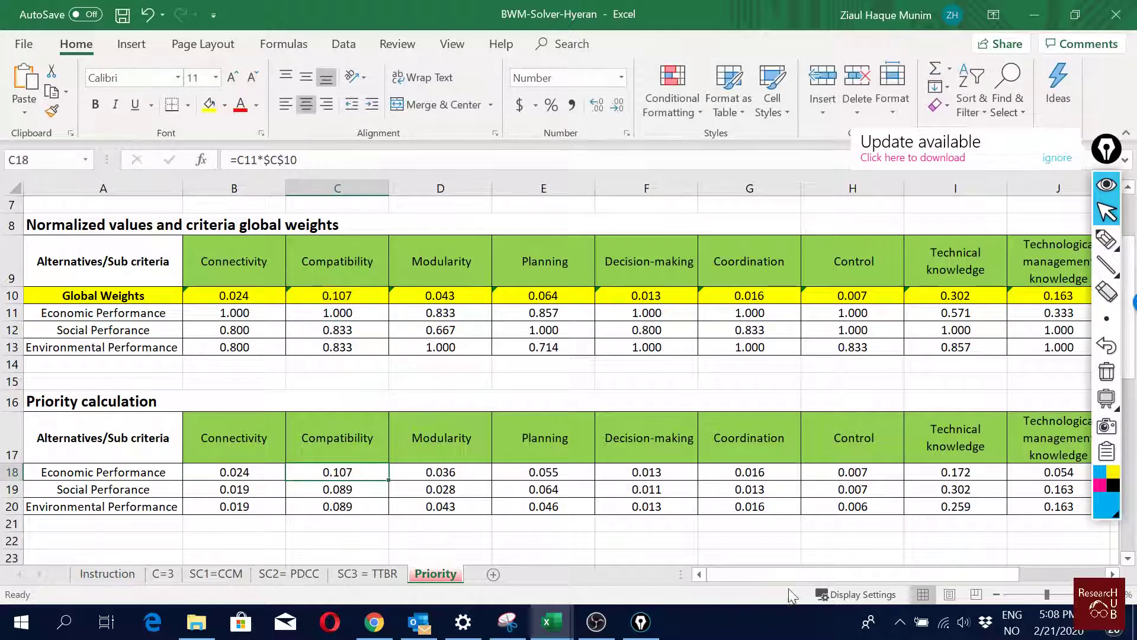
left_click_drag(788, 575, 897, 593)
left_click(996, 472)
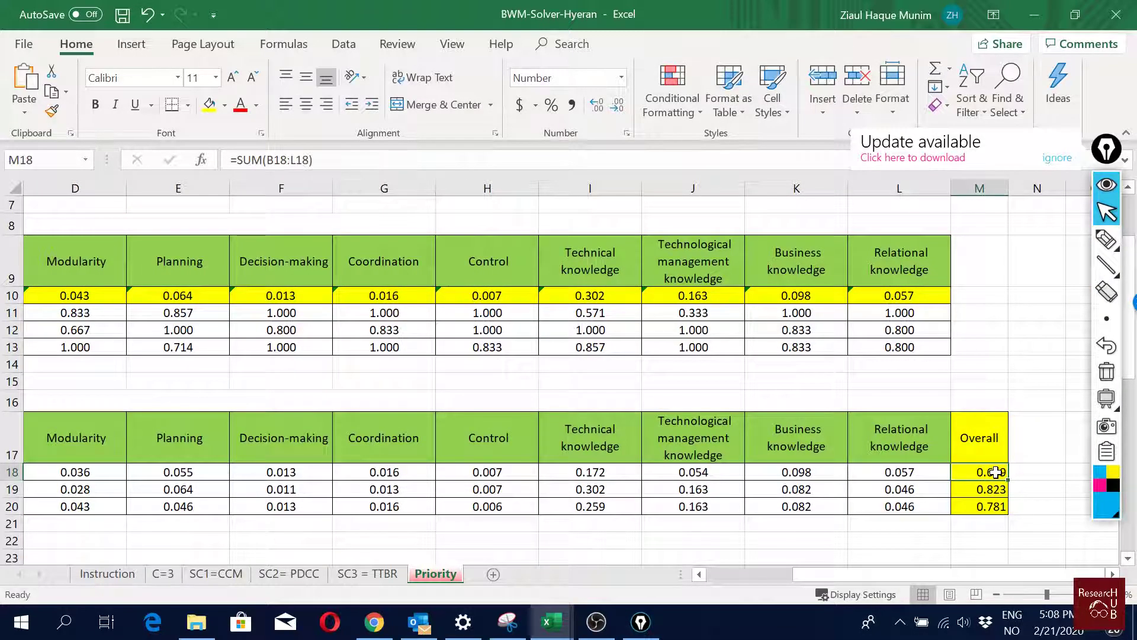
double_click(996, 472)
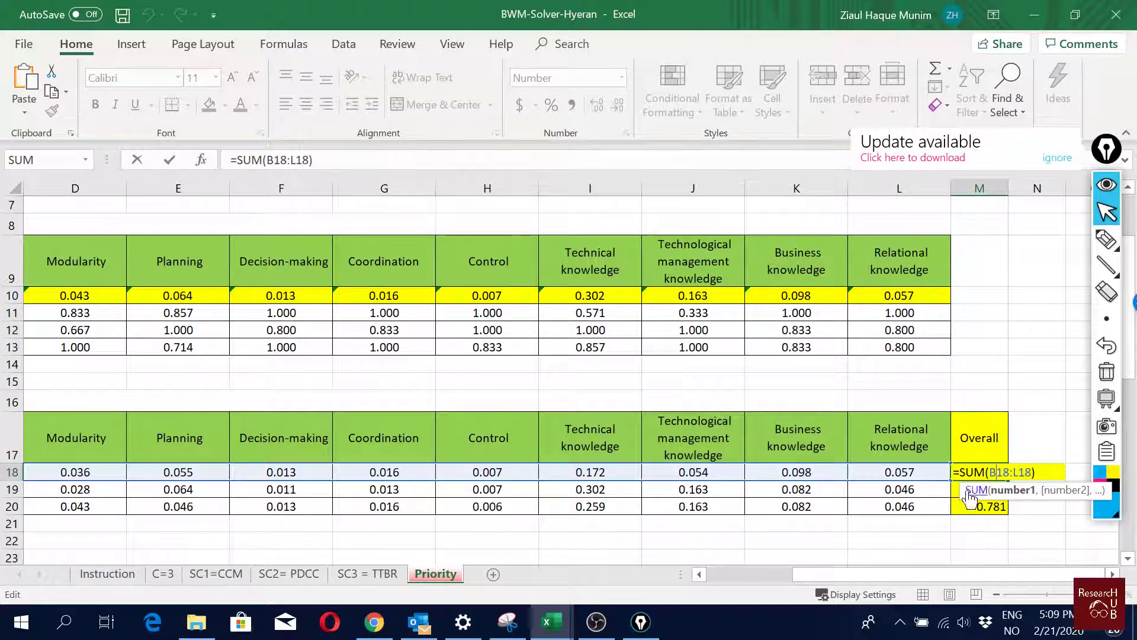
key("Left")
key("Escape")
left_click(1030, 487)
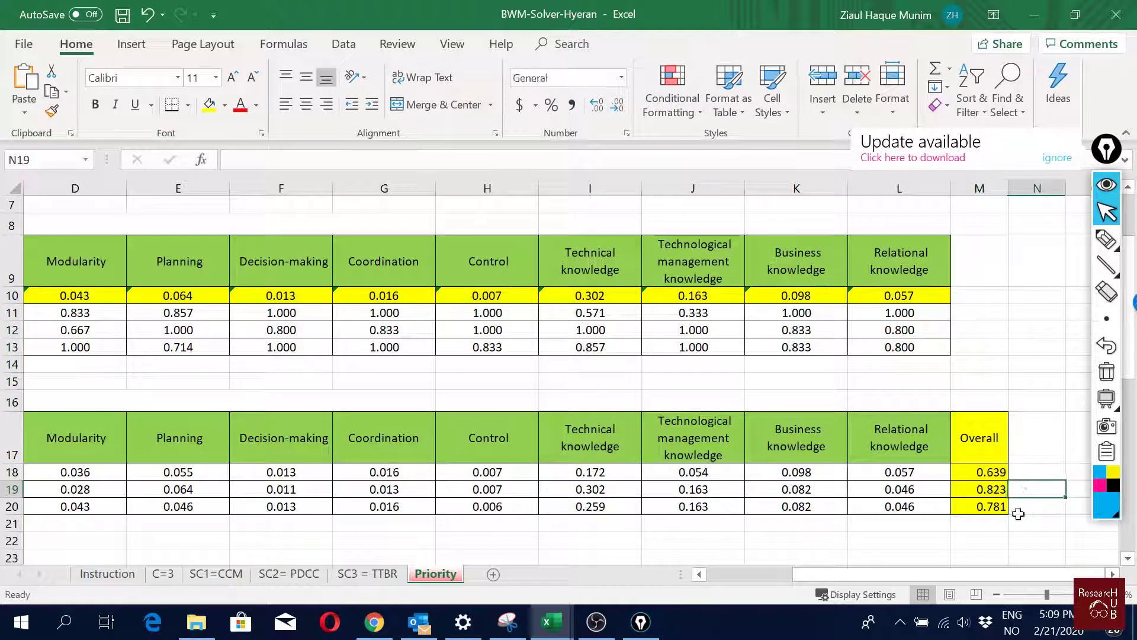
left_click_drag(1000, 574, 823, 594)
key("Left")
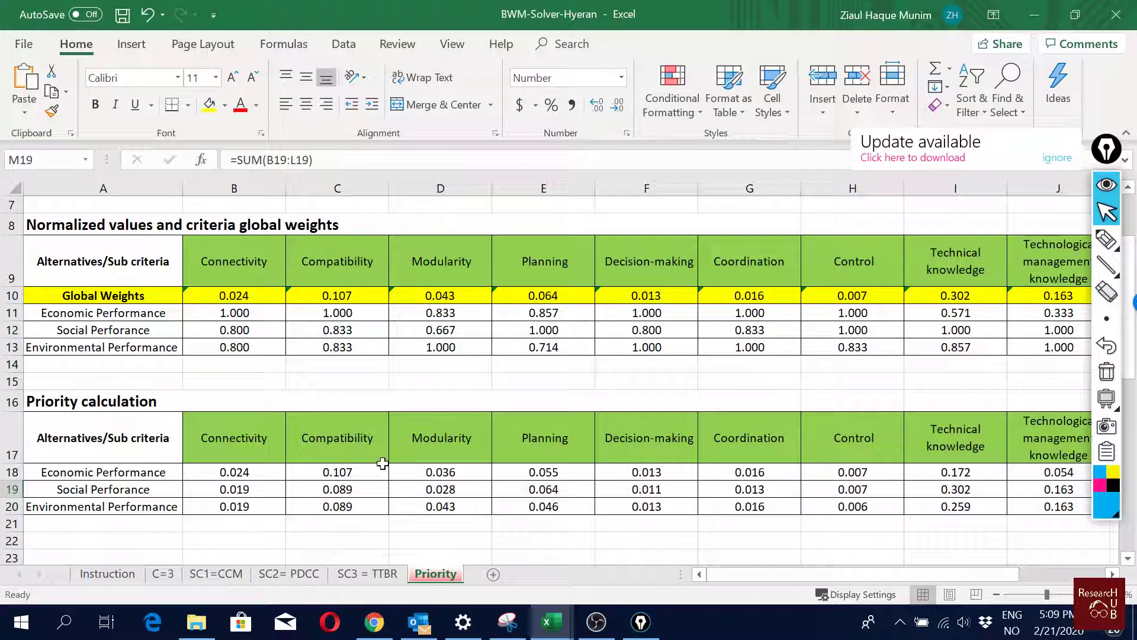
left_click_drag(855, 576, 917, 578)
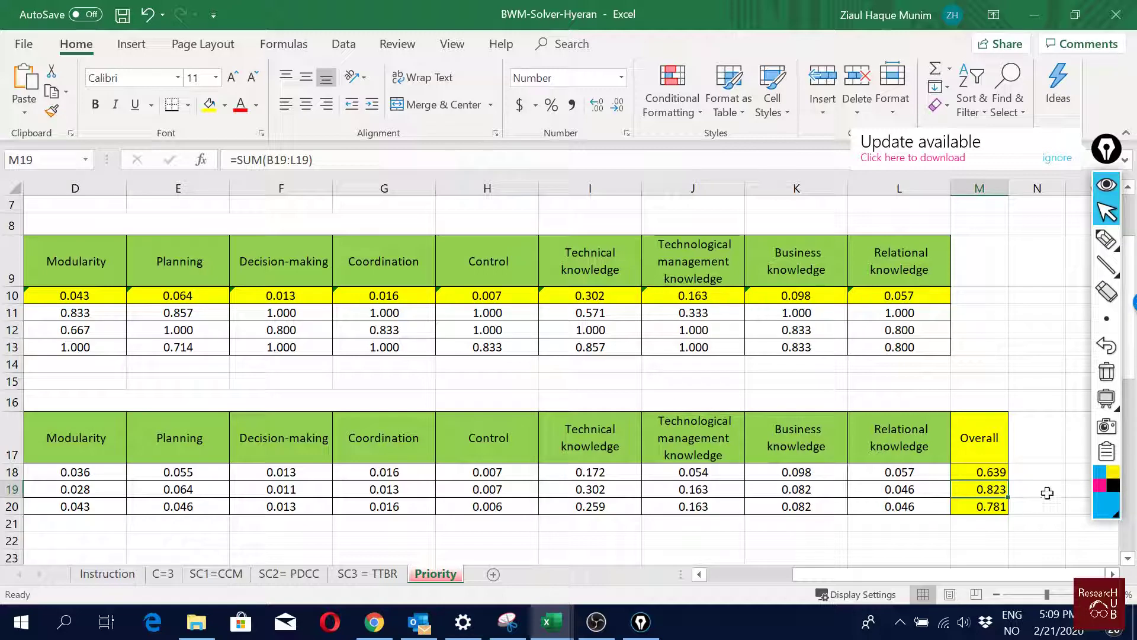
left_click(998, 506)
left_click_drag(923, 575, 835, 591)
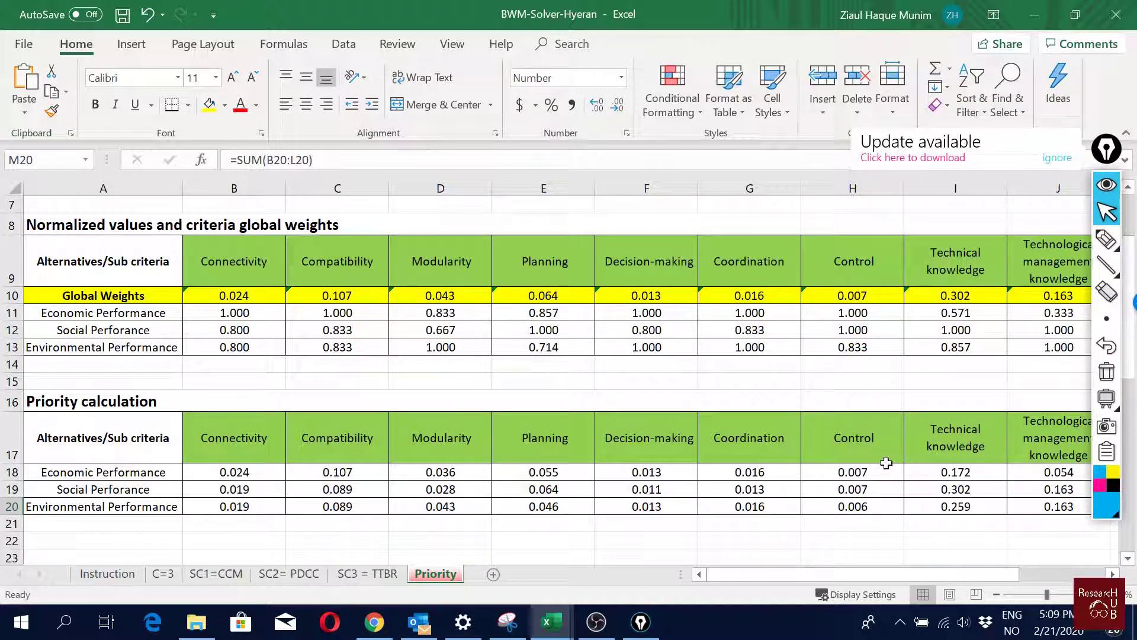
left_click(874, 442)
left_click_drag(881, 470, 880, 490)
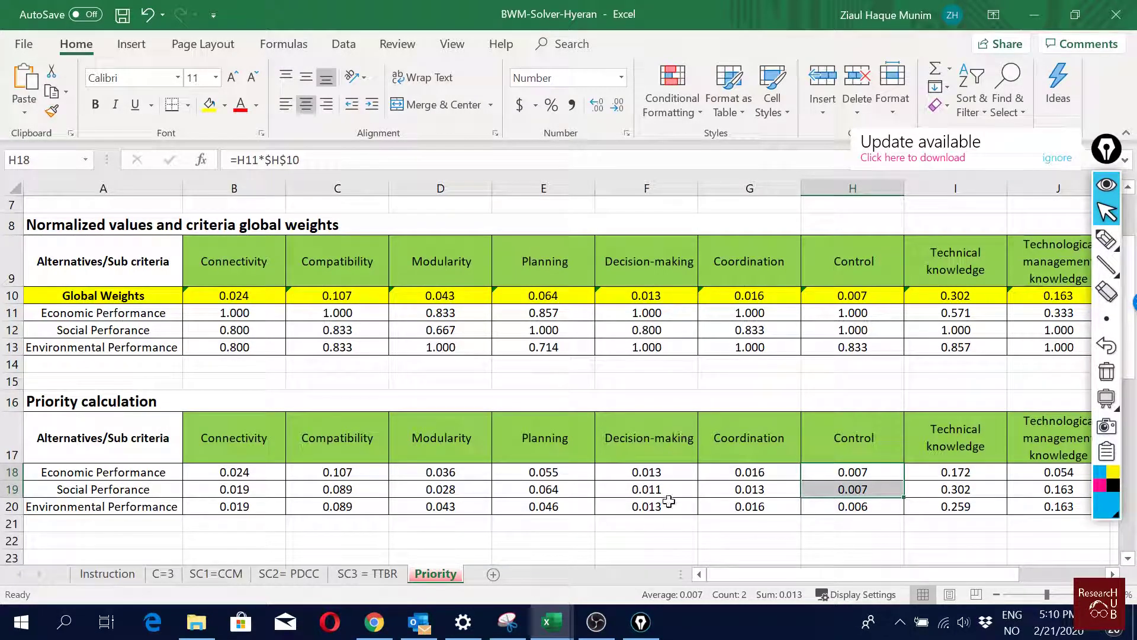
left_click(663, 475)
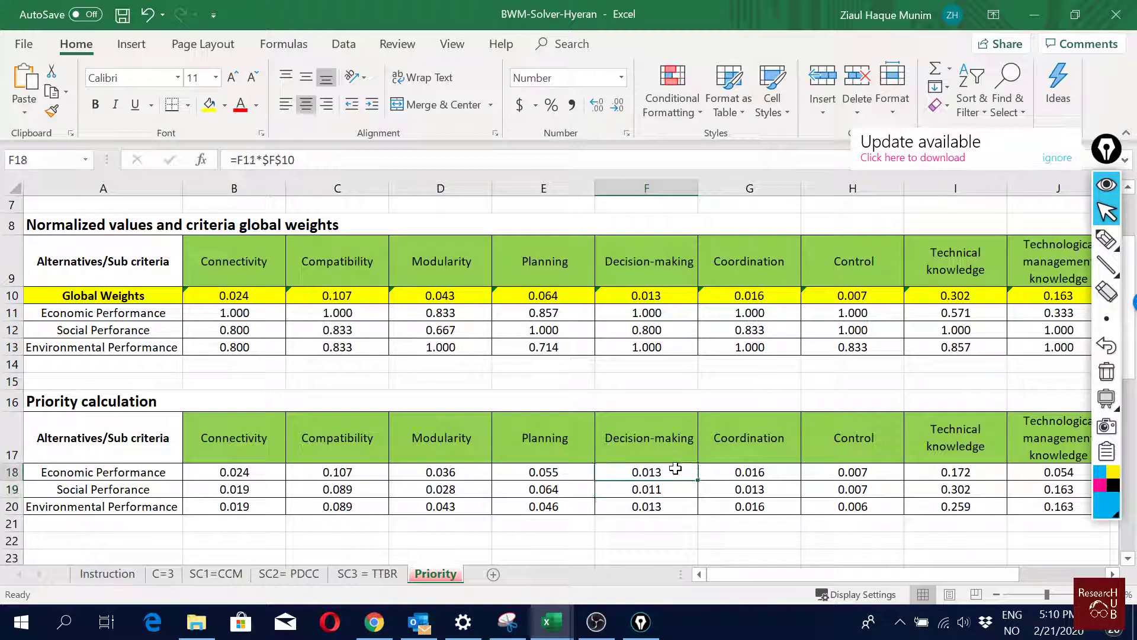
left_click(682, 503)
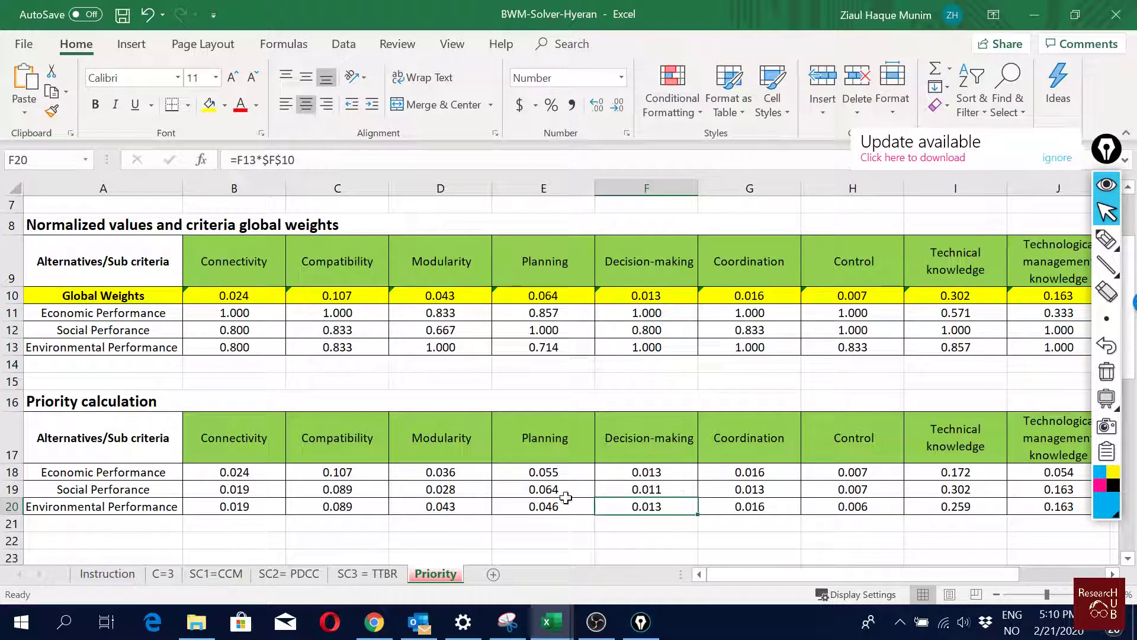
left_click(573, 424)
left_click(568, 490)
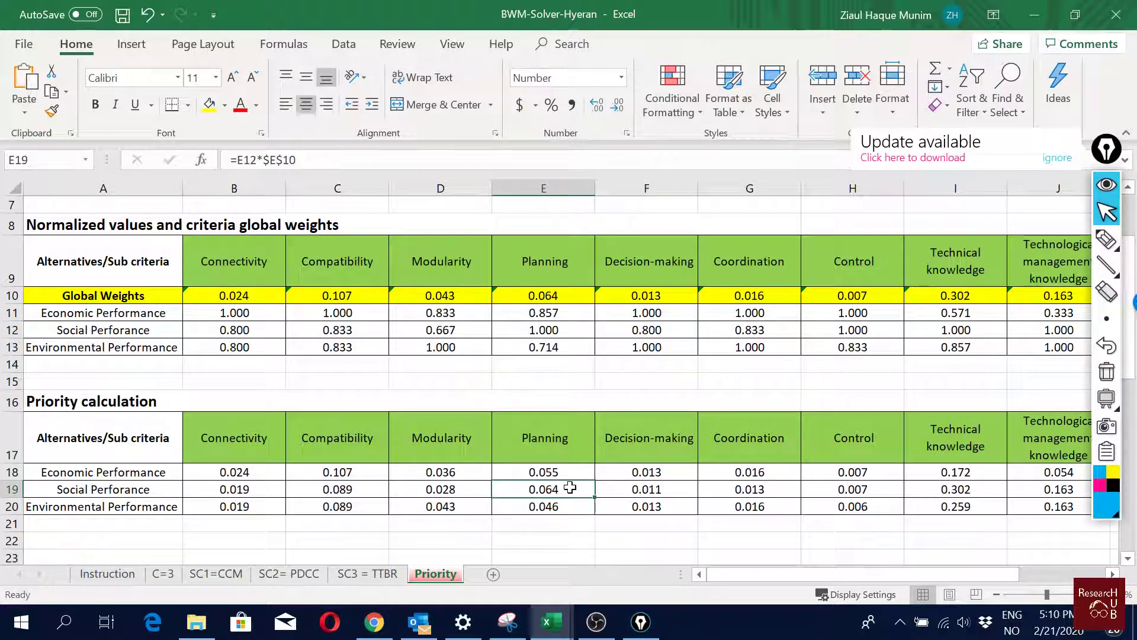
key("Left")
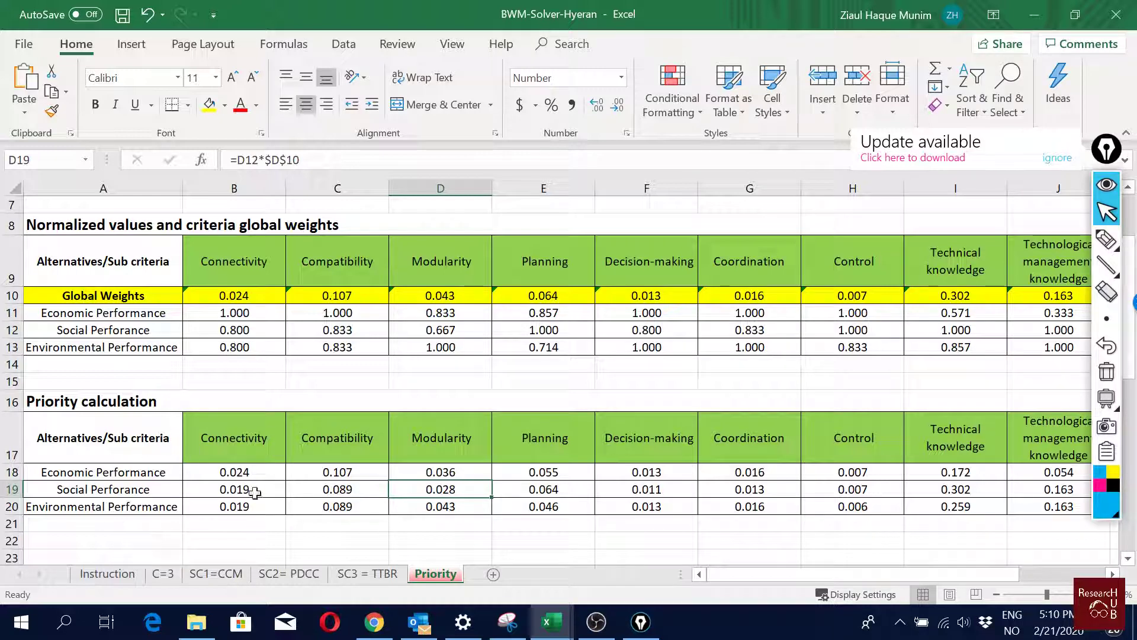
scroll(804, 406, "down", 2)
scroll(804, 405, "down", 6)
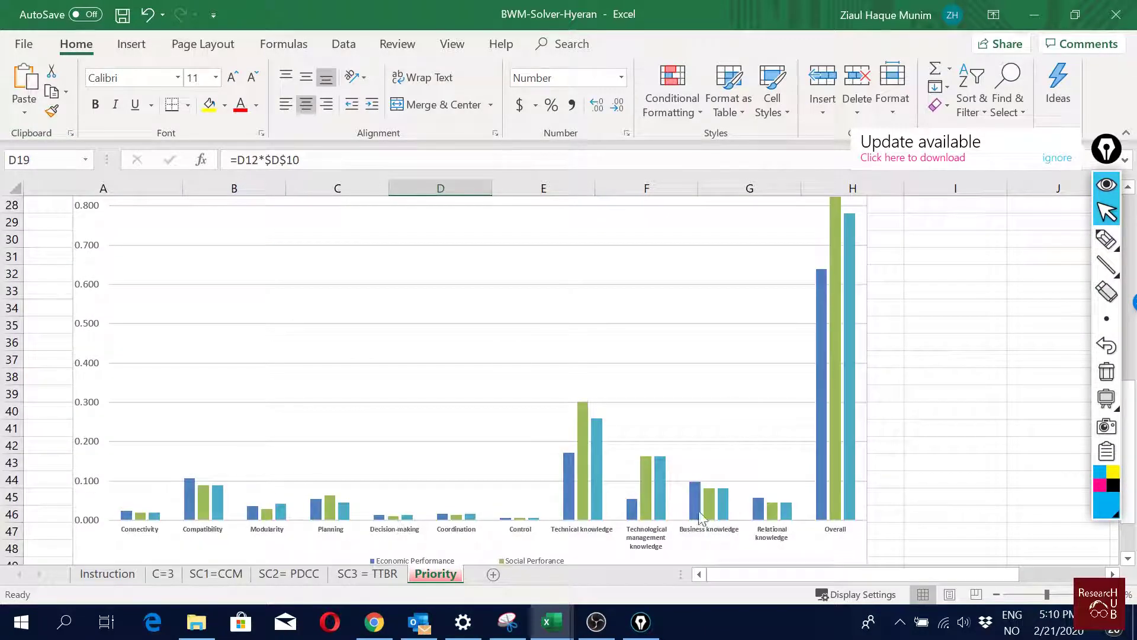
scroll(837, 349, "up", 3)
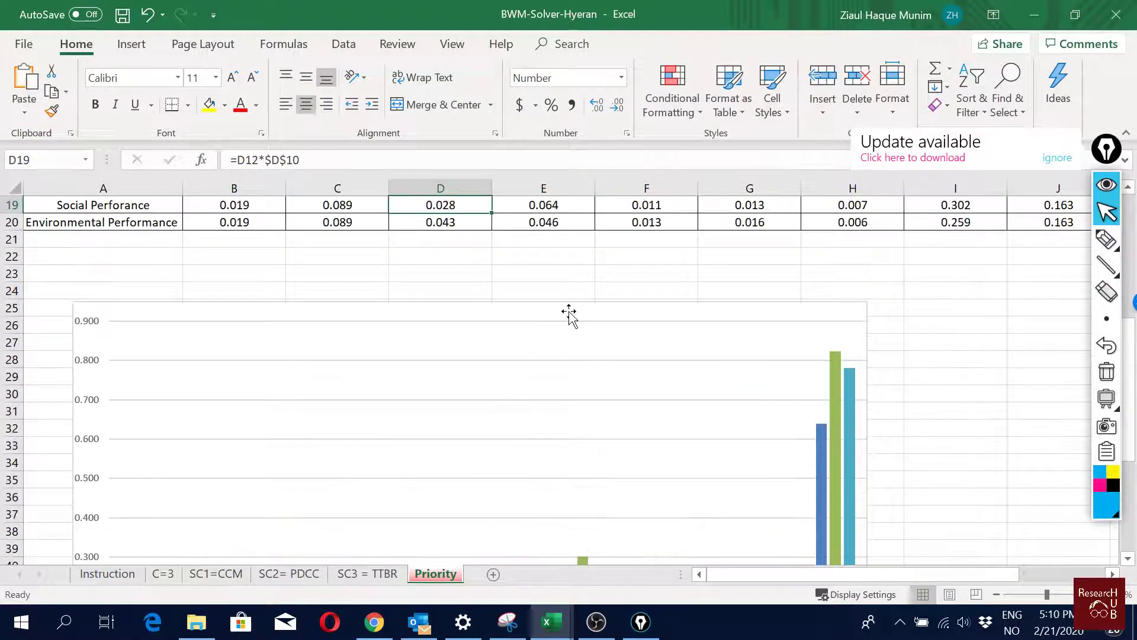
left_click(523, 394)
scroll(343, 363, "up", 2)
scroll(744, 411, "down", 1)
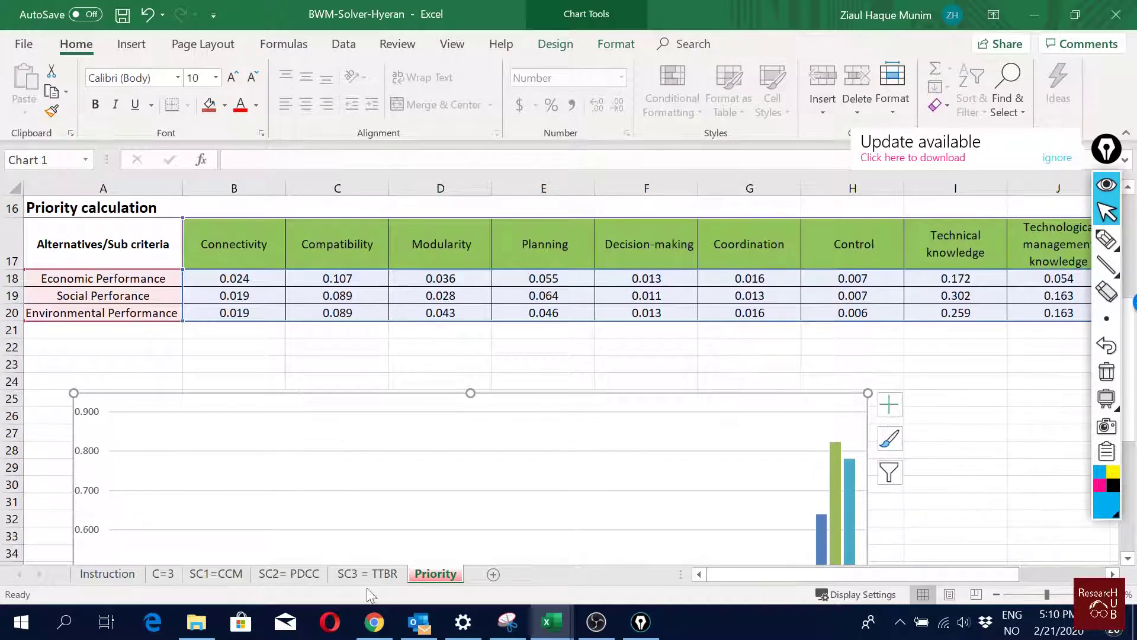
scroll(497, 436, "up", 5)
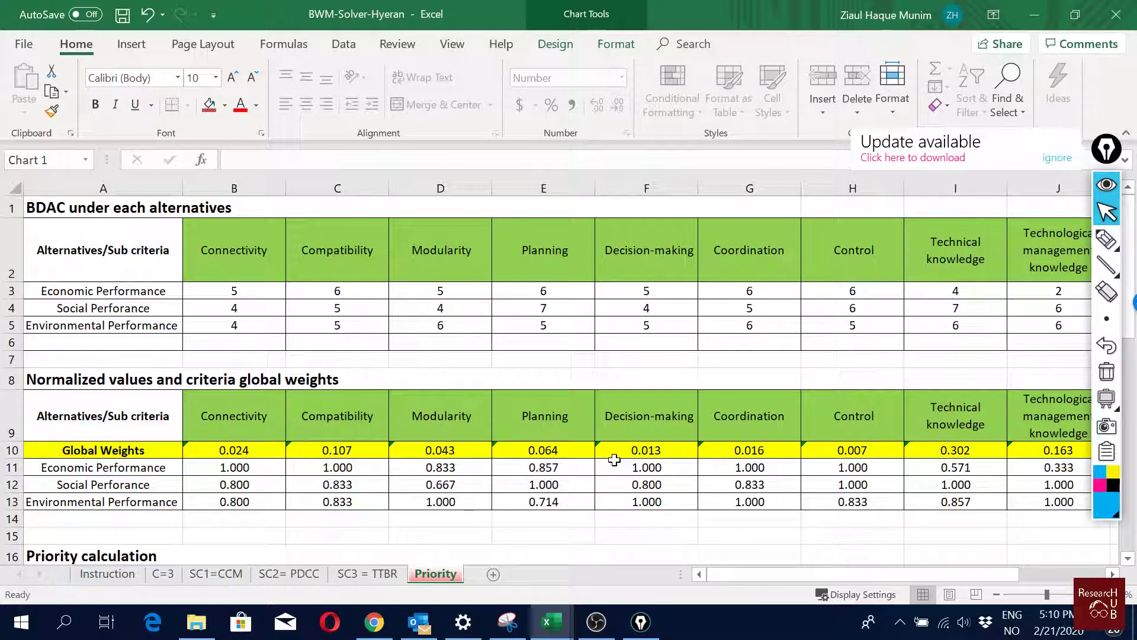
scroll(614, 459, "down", 7)
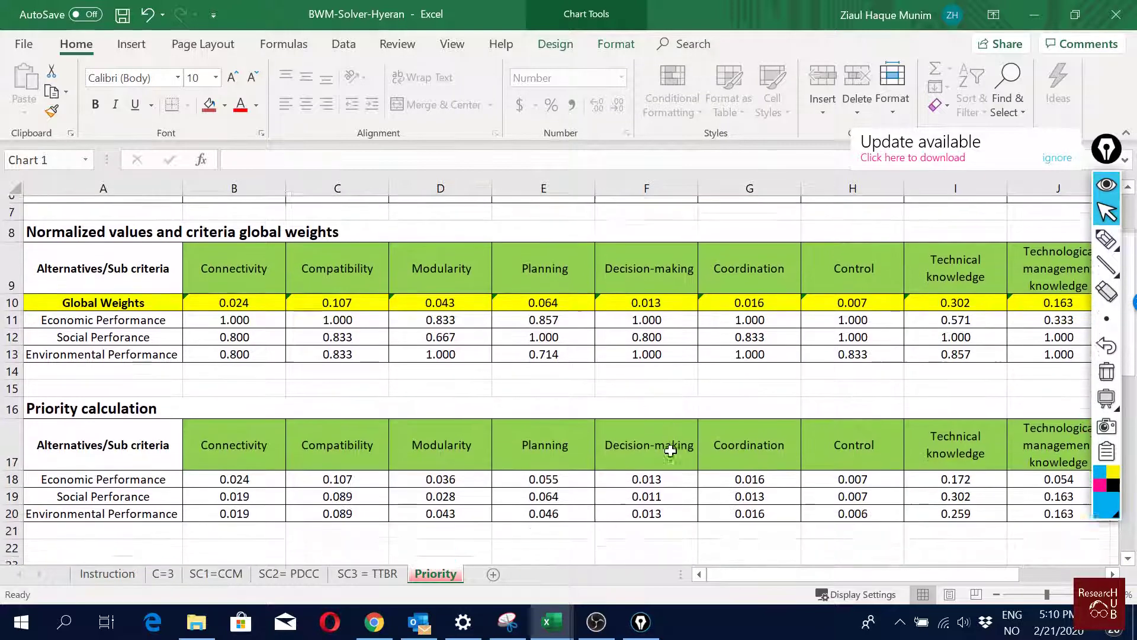
scroll(483, 409, "down", 2)
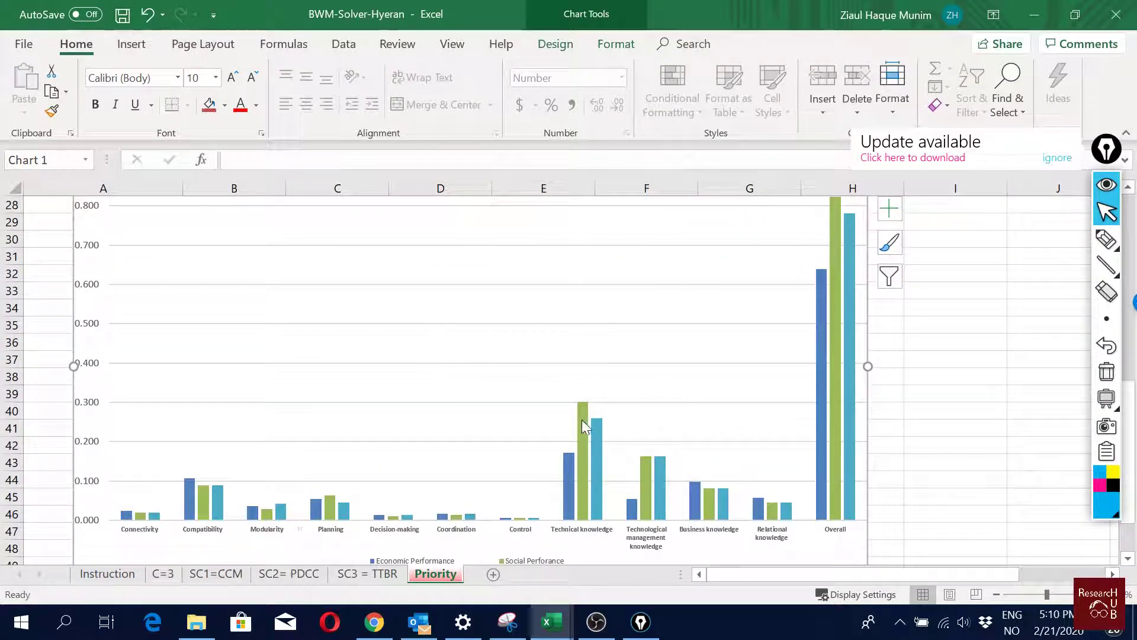
mouse_move(584, 425)
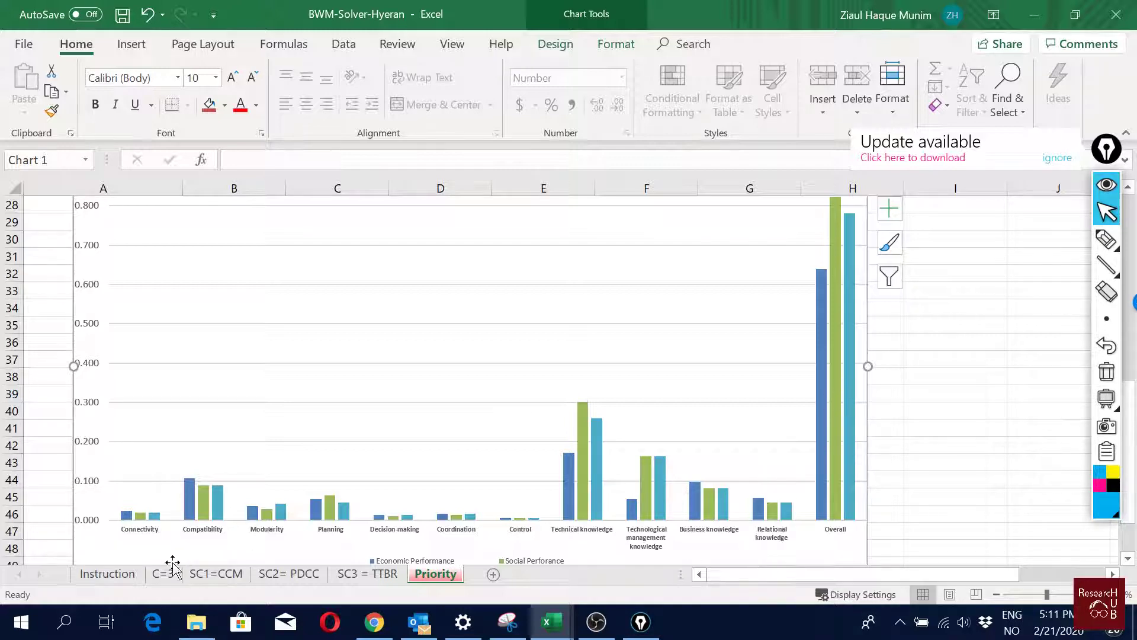
mouse_move(127, 521)
left_click(966, 391)
scroll(966, 391, "up", 9)
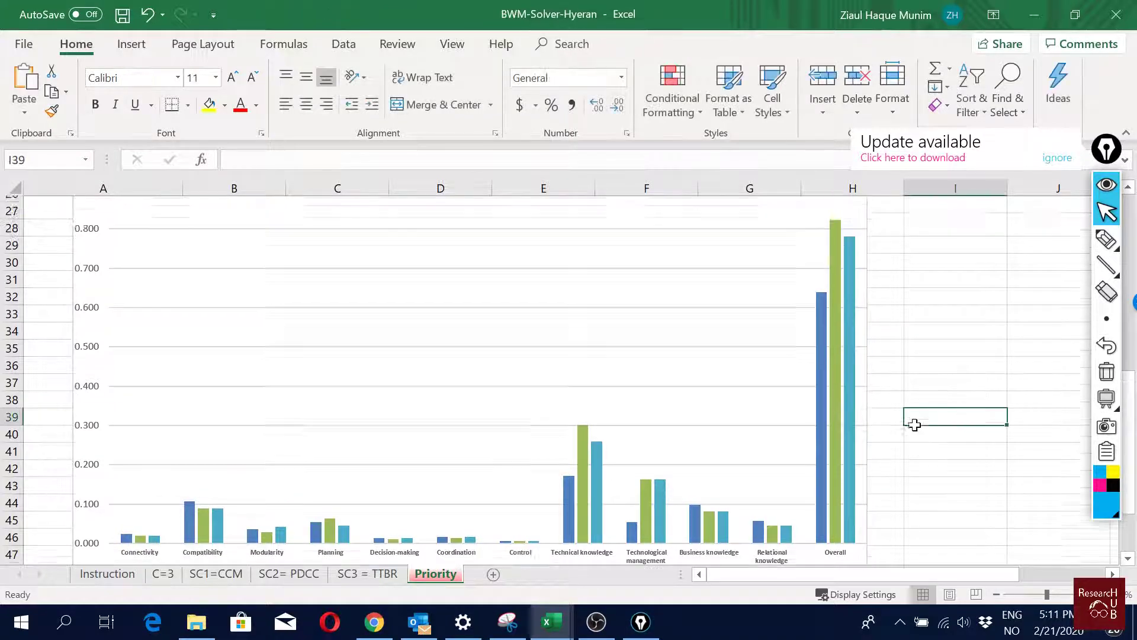